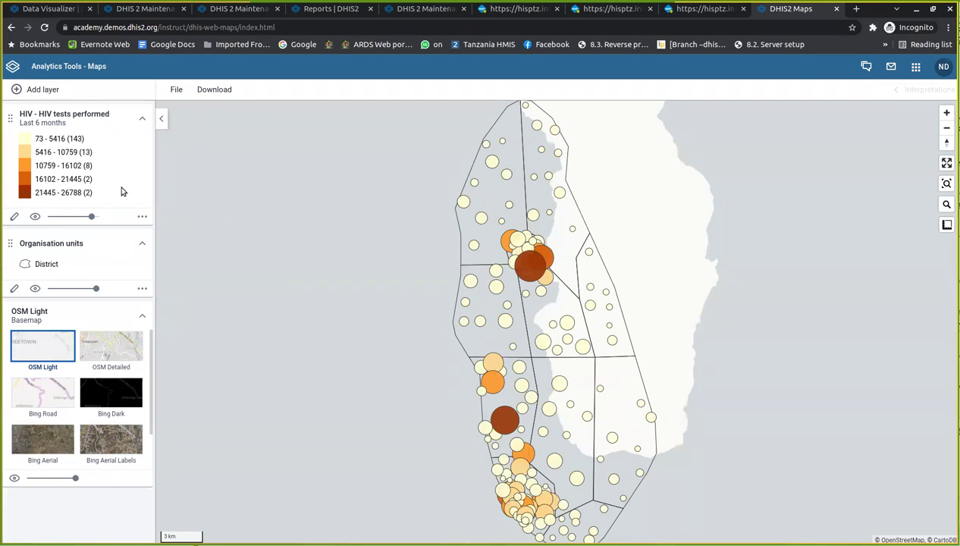
# Reload the page for an empty map and add an org unit layer for Trainingland at District level.
pyautogui.click(44, 28)
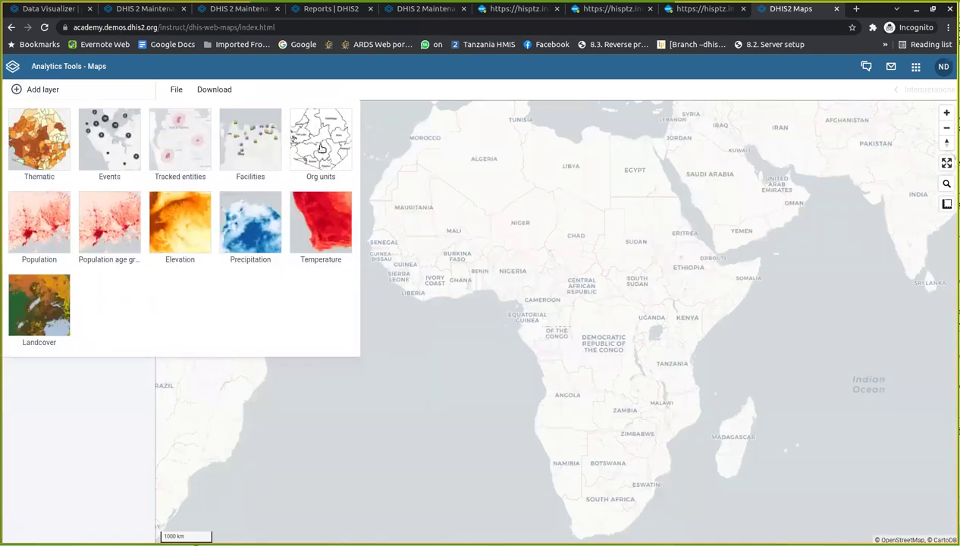
pyautogui.click(320, 149)
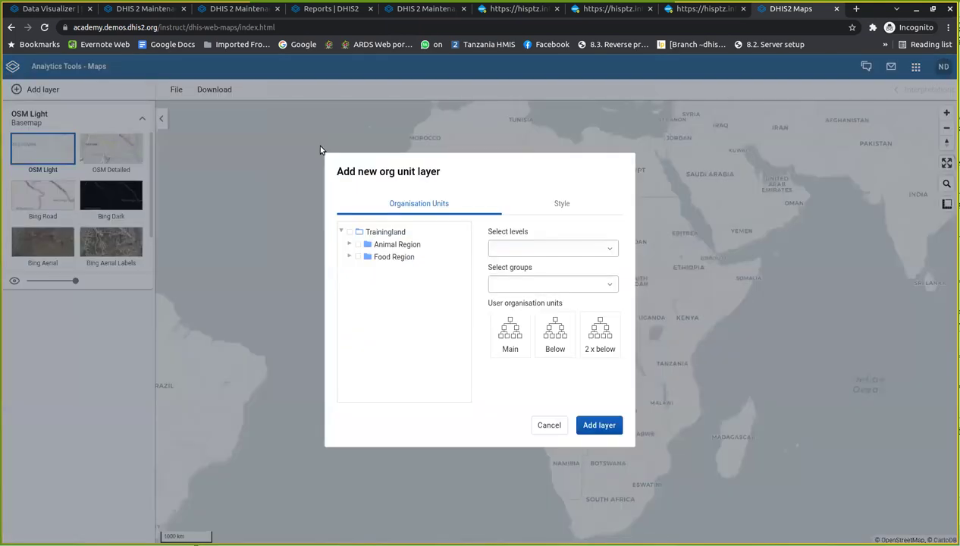
pyautogui.click(351, 233)
pyautogui.click(507, 246)
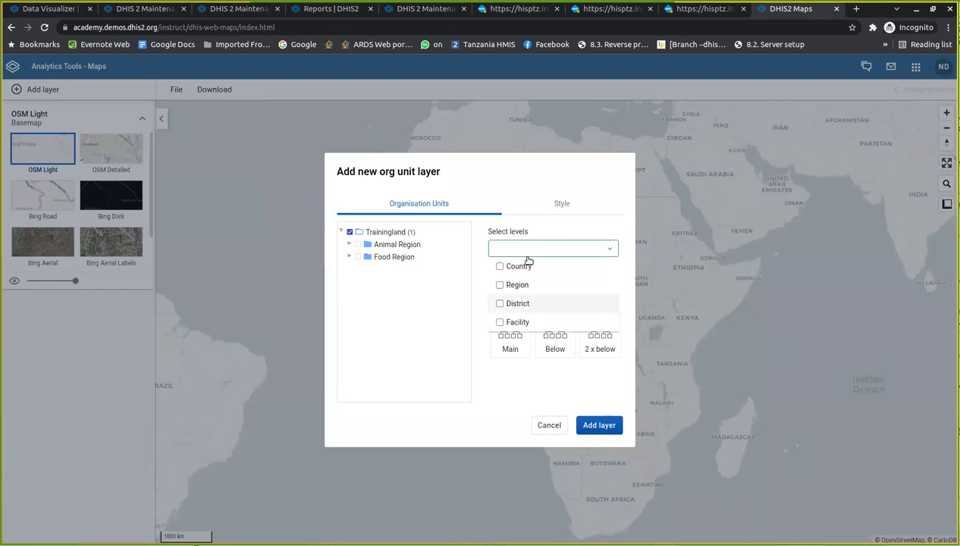
pyautogui.click(499, 305)
pyautogui.click(447, 320)
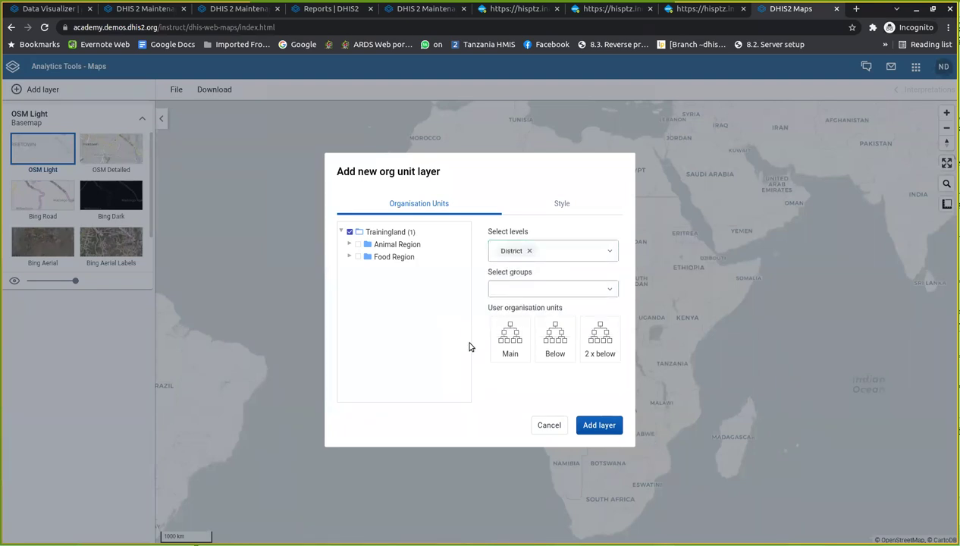
pyautogui.click(597, 424)
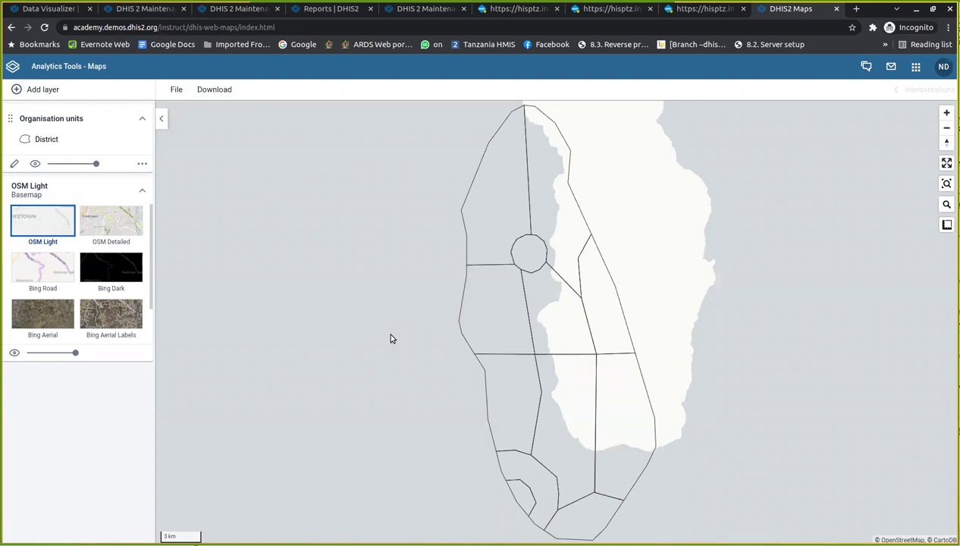
# Start a thematic layer using the data element "HIV - HIV tests performed" from the HIV data element group.
pyautogui.click(50, 91)
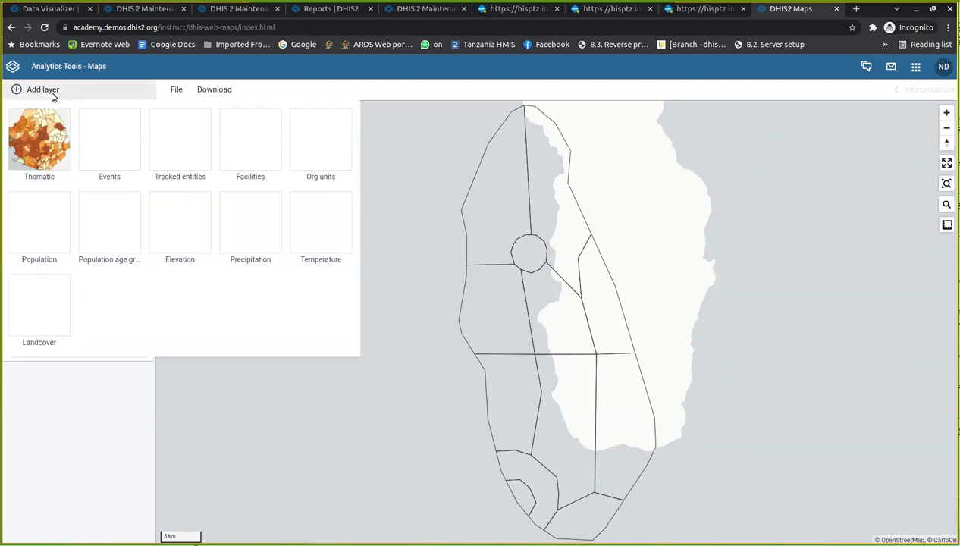
pyautogui.click(47, 144)
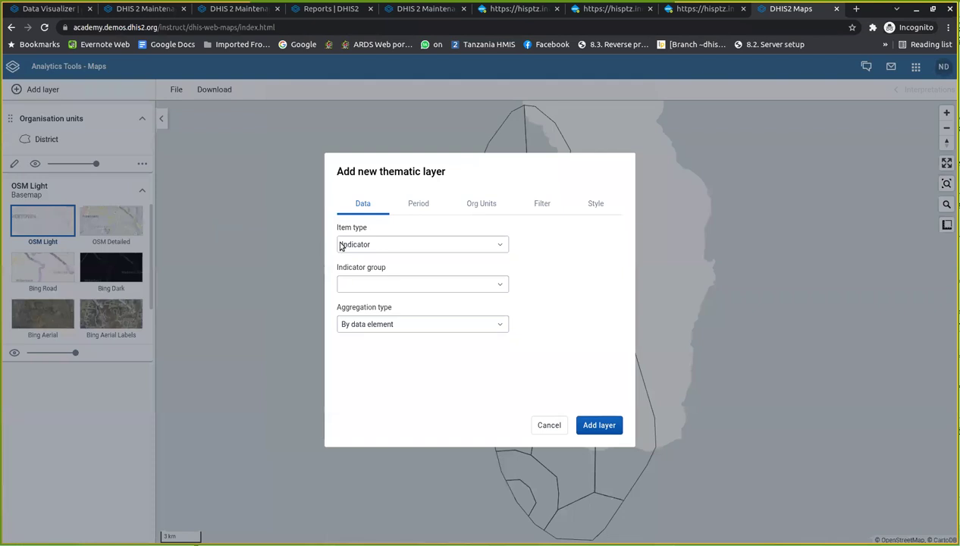
pyautogui.click(371, 245)
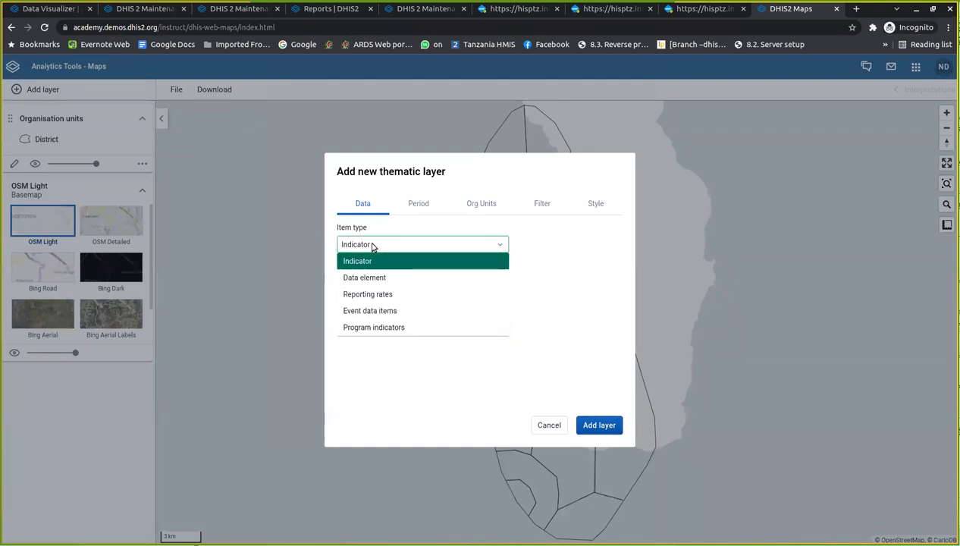
pyautogui.click(367, 277)
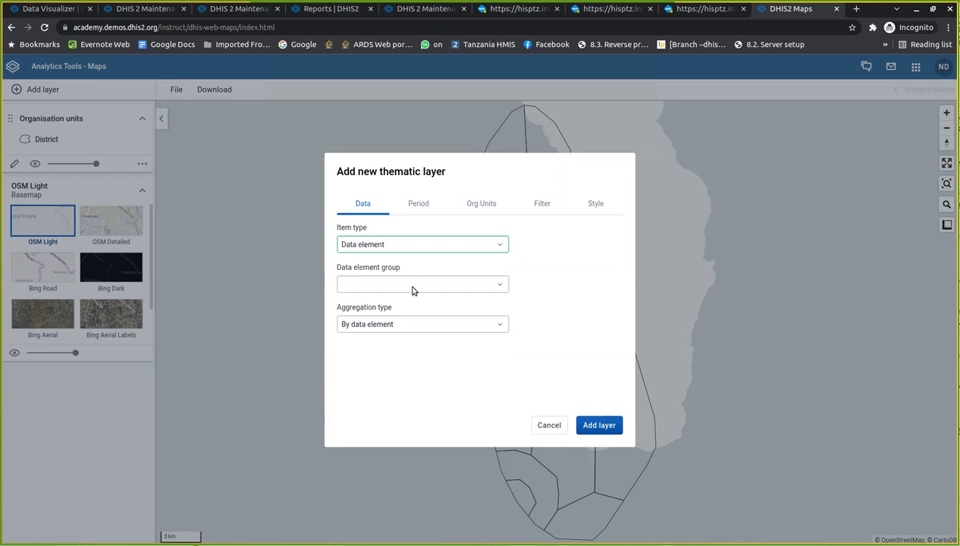
pyautogui.click(381, 288)
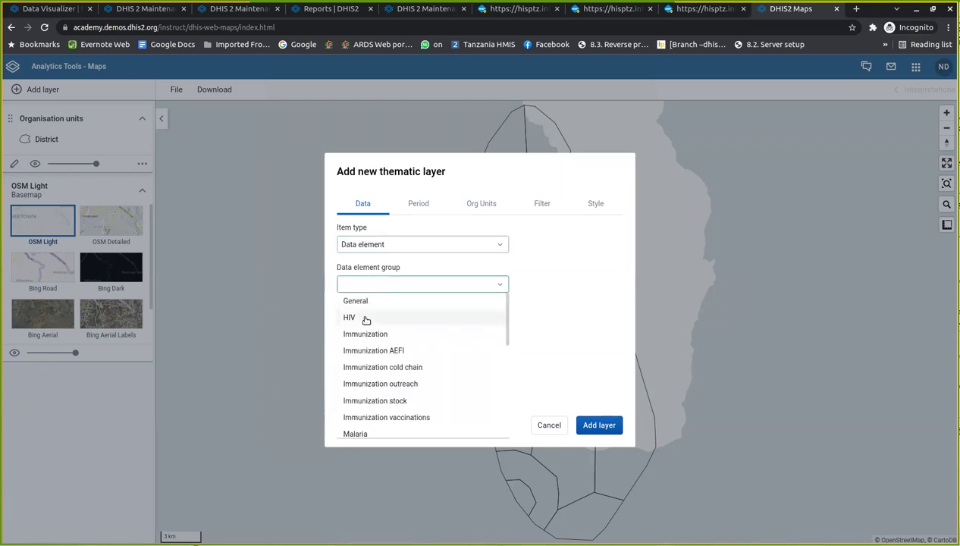
pyautogui.click(365, 318)
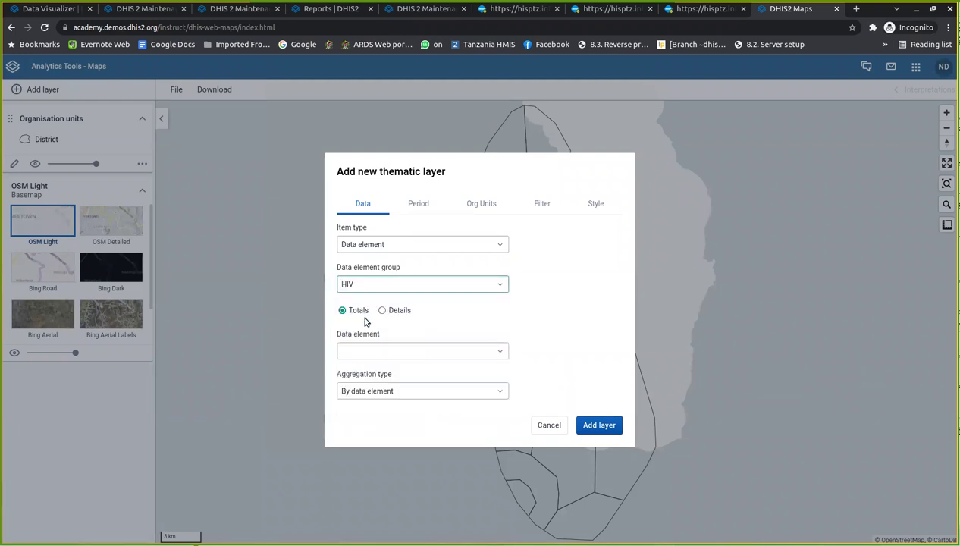
pyautogui.click(384, 349)
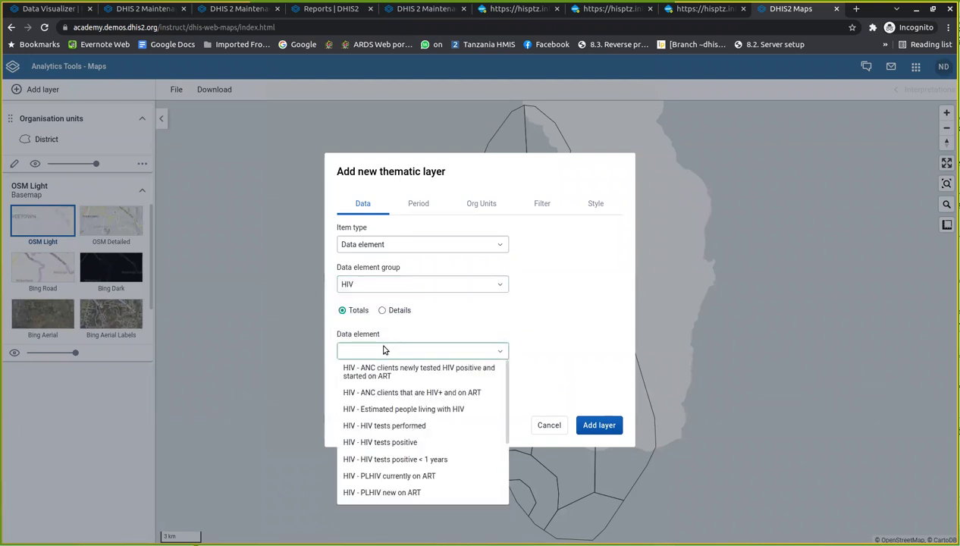
pyautogui.click(385, 427)
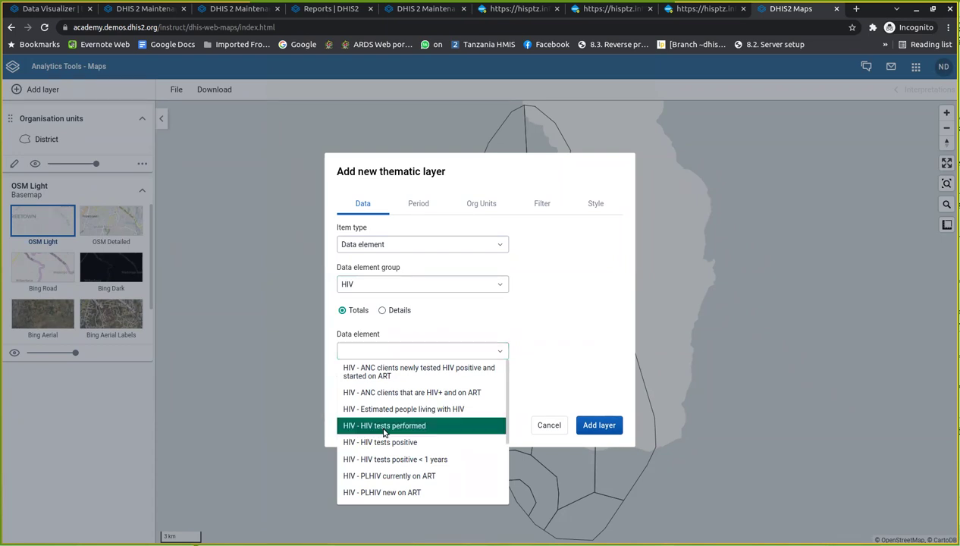
# Set the thematic layer's relative period to Last 6 months and add the layer to the map.
pyautogui.click(419, 206)
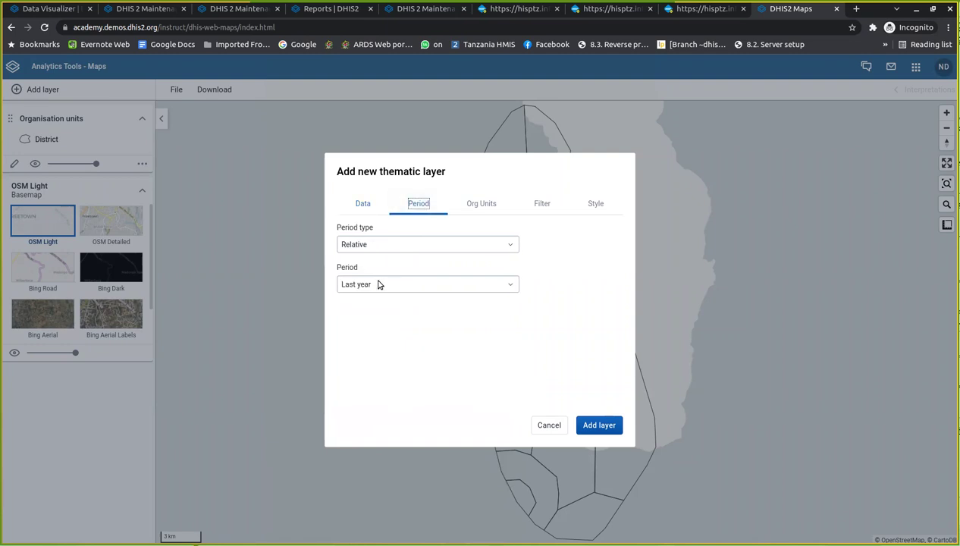
pyautogui.click(383, 289)
pyautogui.scroll(-3, 399, 355)
pyautogui.scroll(-5, 402, 354)
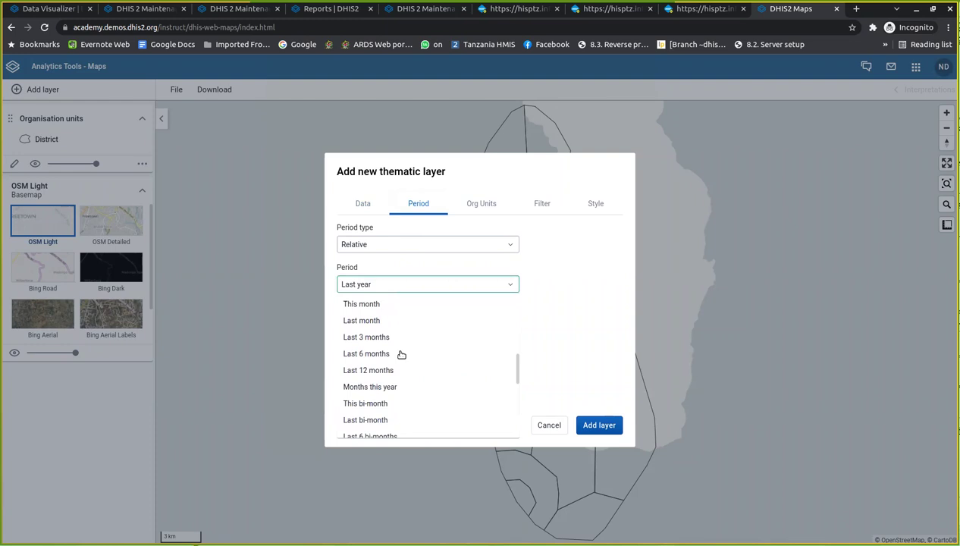
pyautogui.click(360, 355)
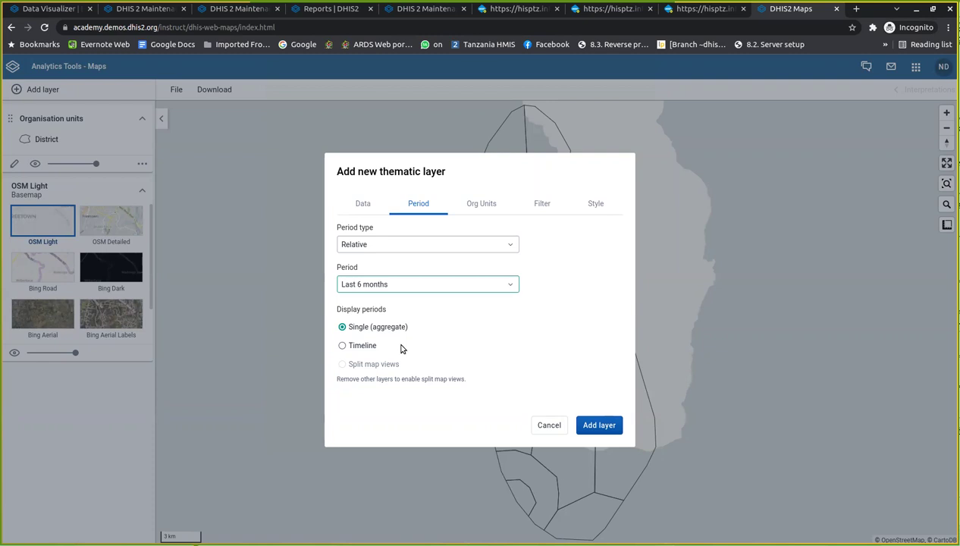
pyautogui.click(596, 426)
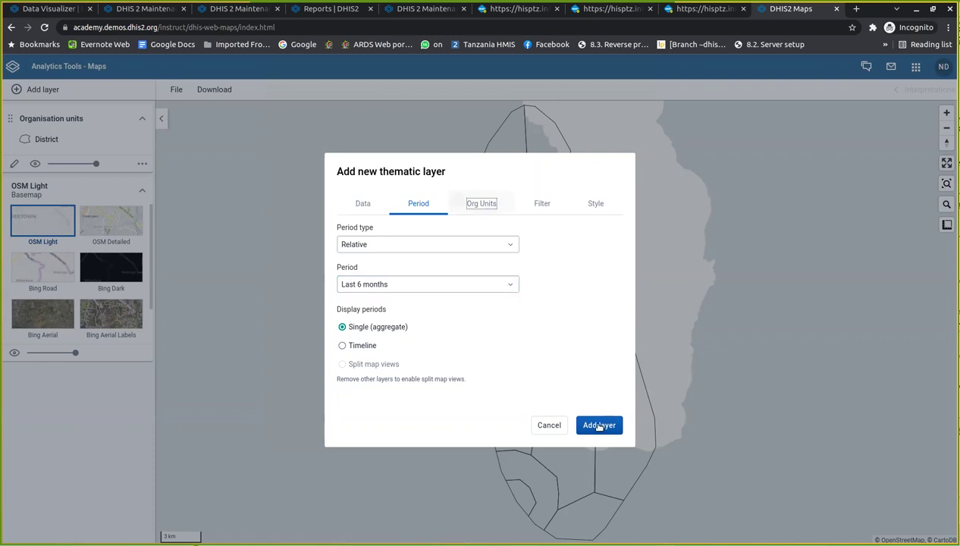
pyautogui.click(597, 425)
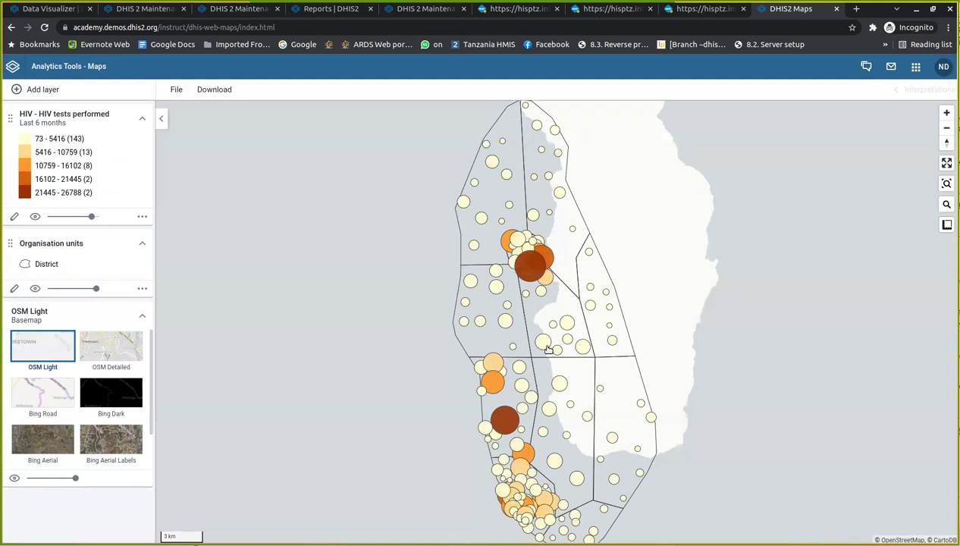
# Change the HIV tests layer's classification to Equal counts, update the layer and examine the class counts in its legend.
pyautogui.moveTo(548, 348)
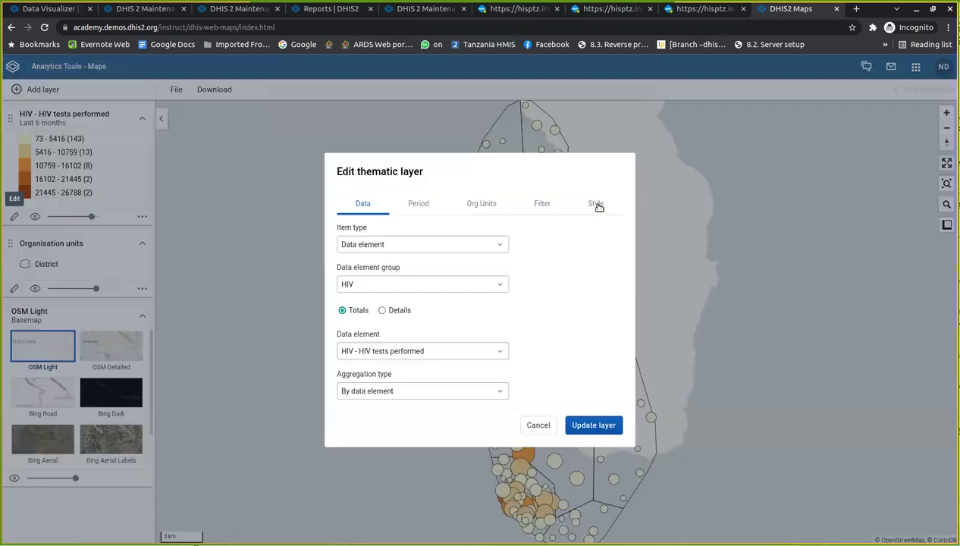
pyautogui.click(596, 205)
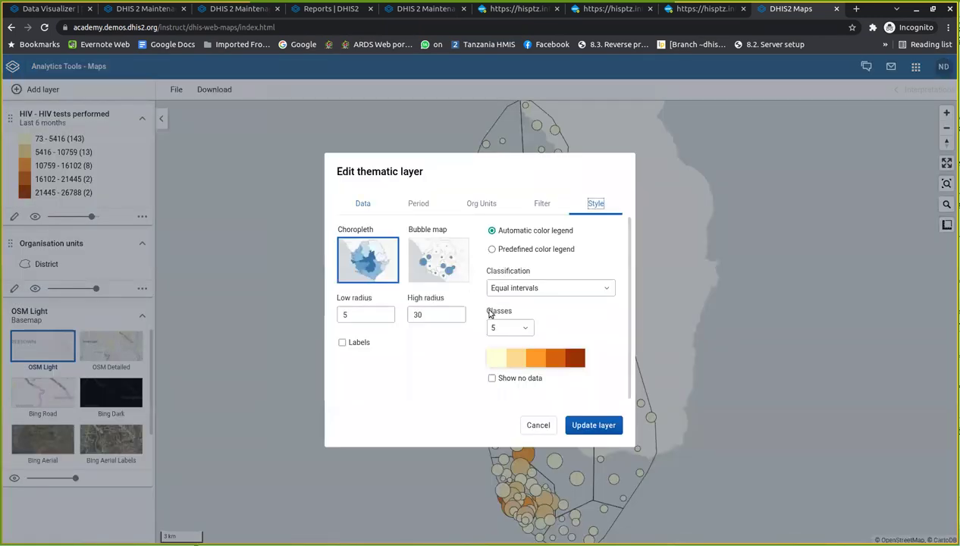
pyautogui.click(541, 290)
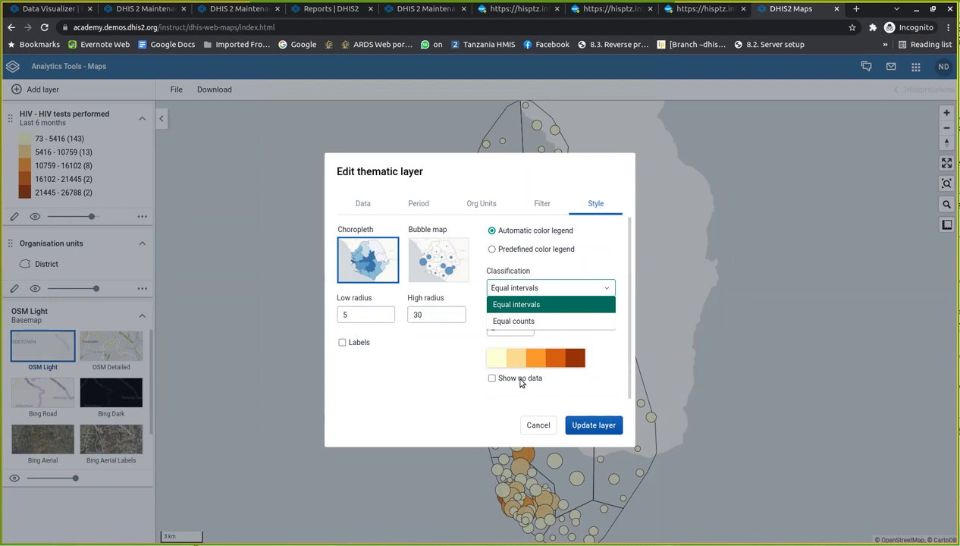
pyautogui.click(515, 322)
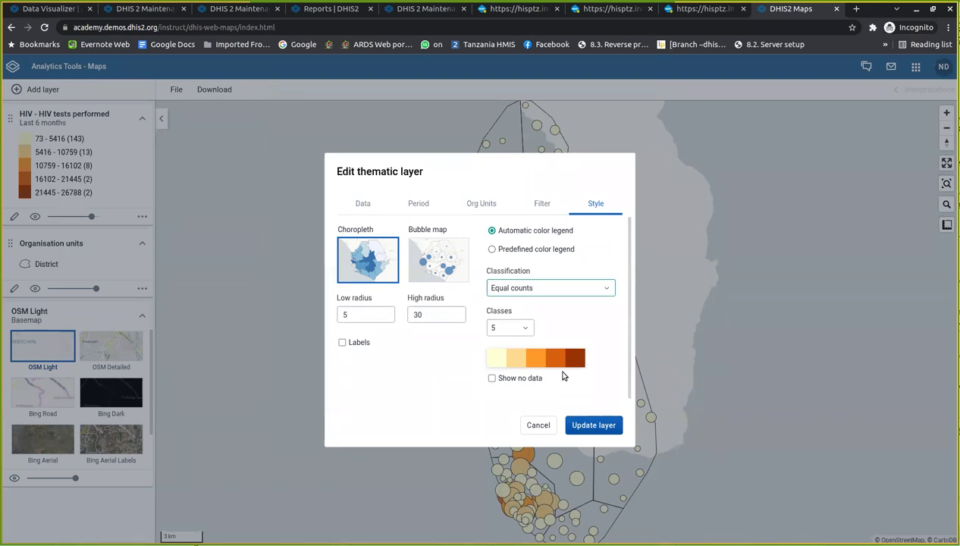
pyautogui.click(591, 426)
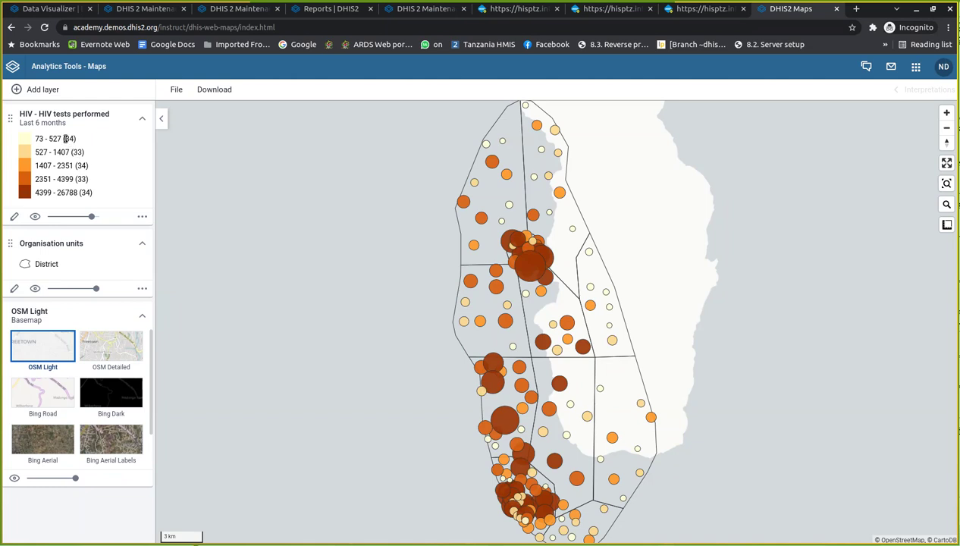
pyautogui.moveTo(65, 139); pyautogui.dragTo(74, 138)
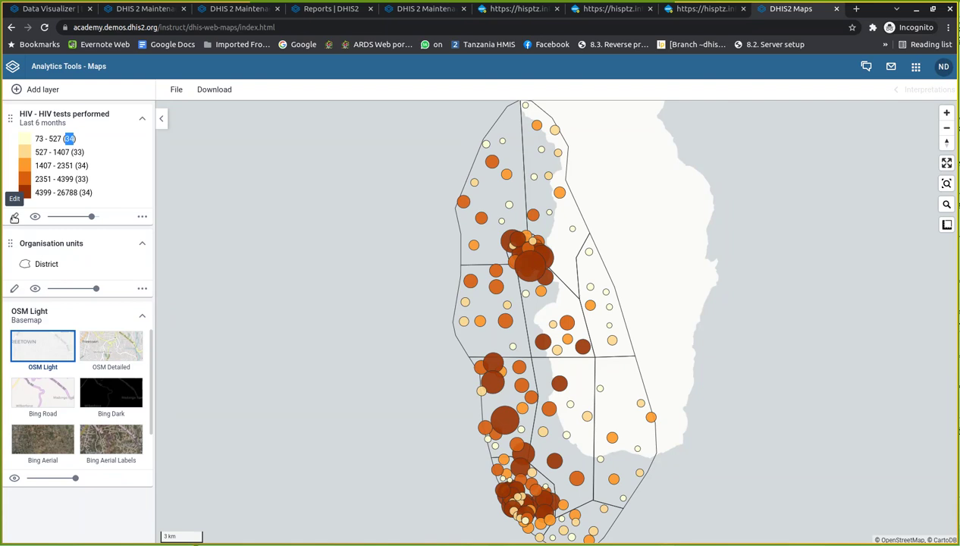
# Set the HIV tests layer's classification back to Equal intervals and update the layer.
pyautogui.click(14, 218)
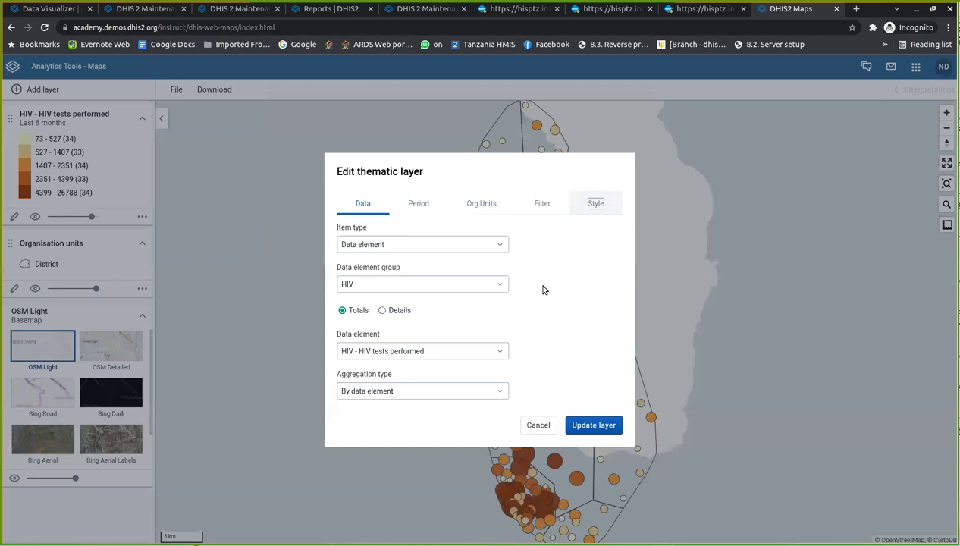
pyautogui.click(595, 203)
pyautogui.click(534, 288)
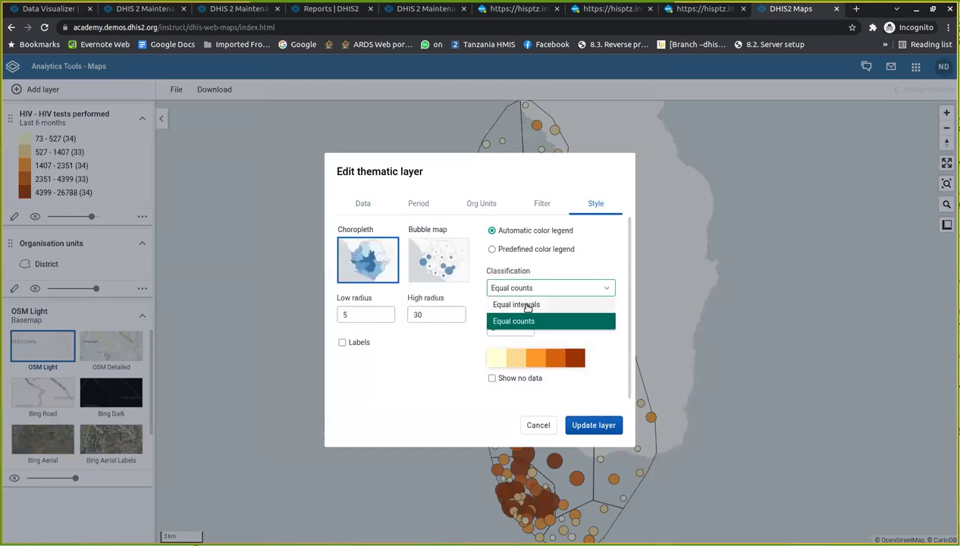
pyautogui.click(526, 305)
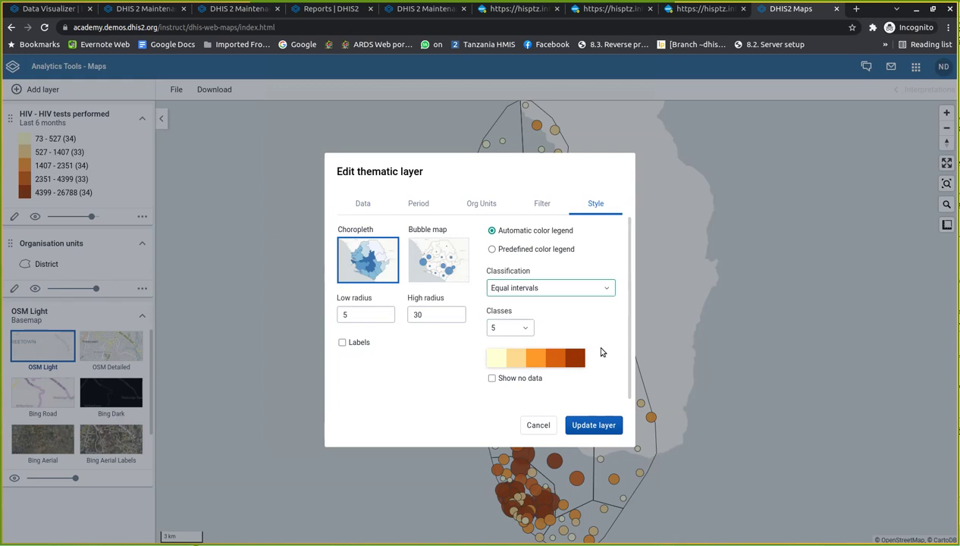
pyautogui.click(589, 425)
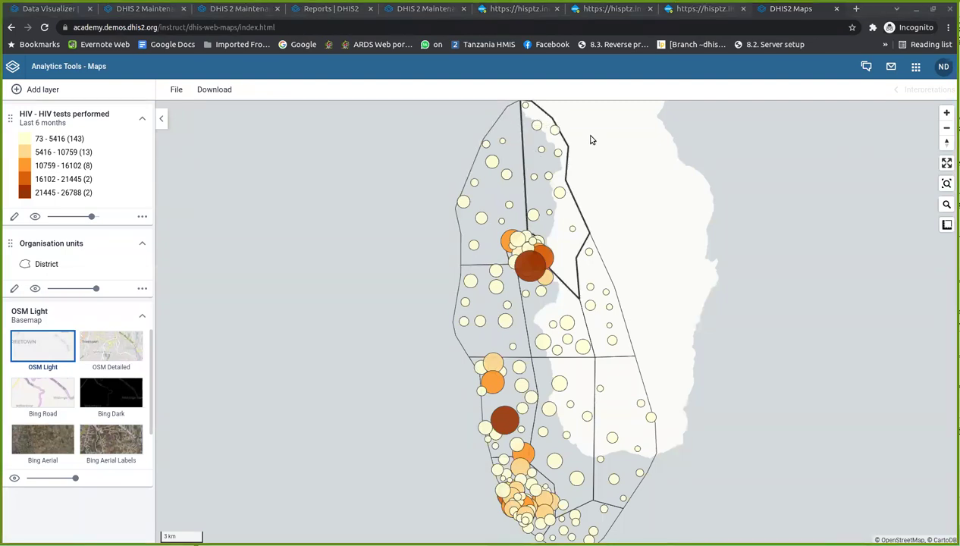
# Save the map under the author's name followed by "_HIV Test performed for Last 6 Month".
pyautogui.moveTo(537, 239)
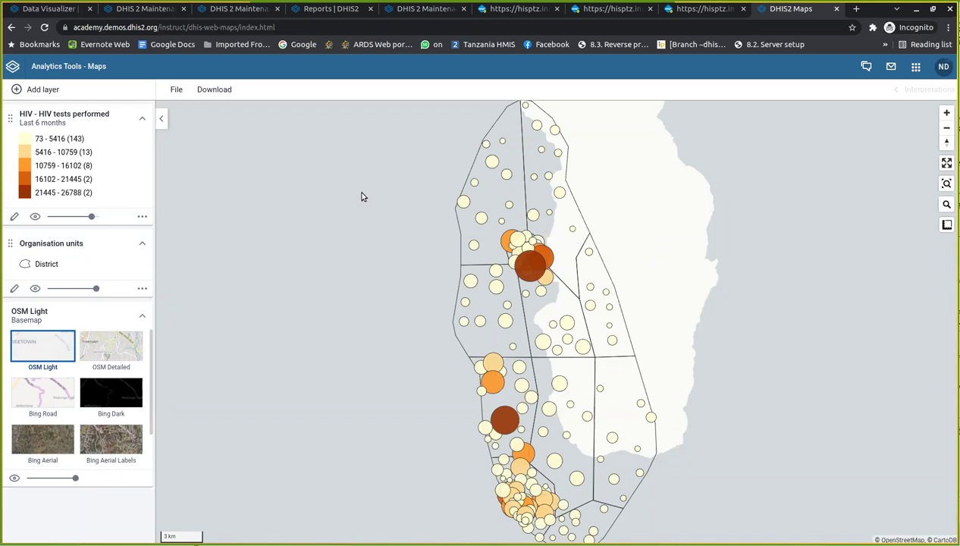
pyautogui.click(176, 91)
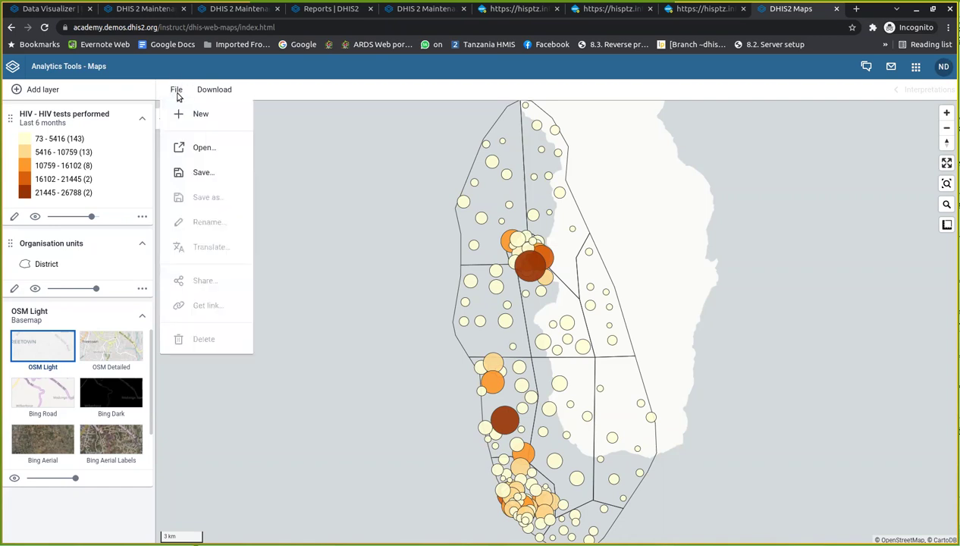
pyautogui.click(199, 174)
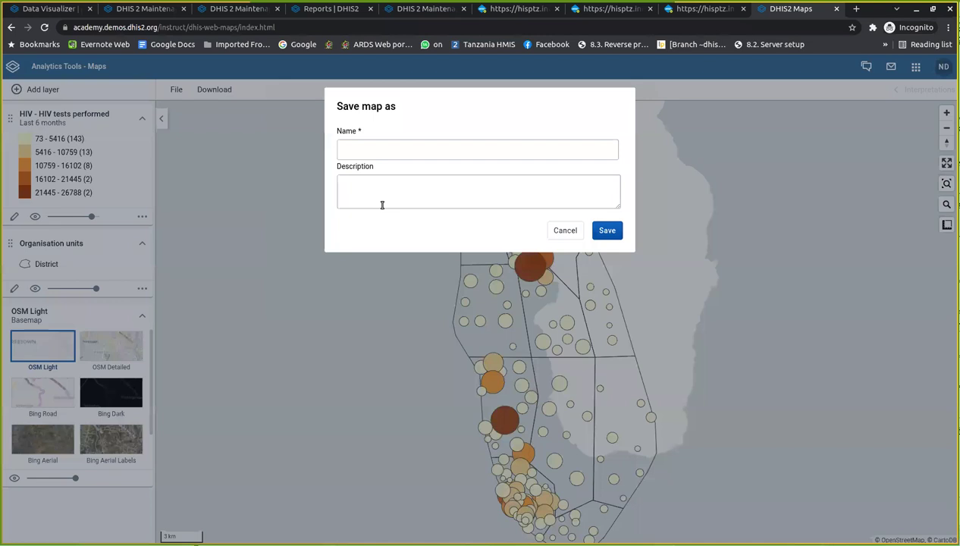
pyautogui.click(368, 150)
pyautogui.write('Tu')
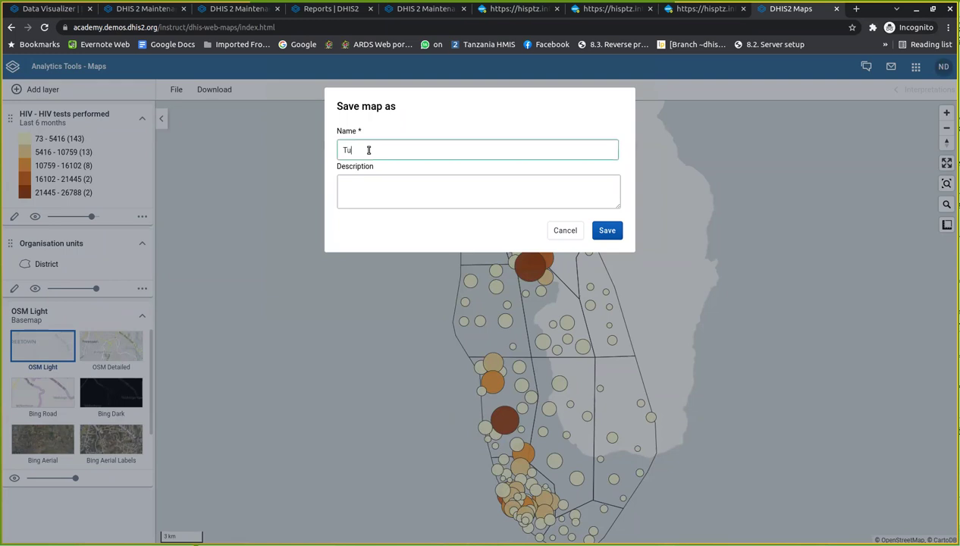
pyautogui.write('zo_')
pyautogui.write('HIV Test performed')
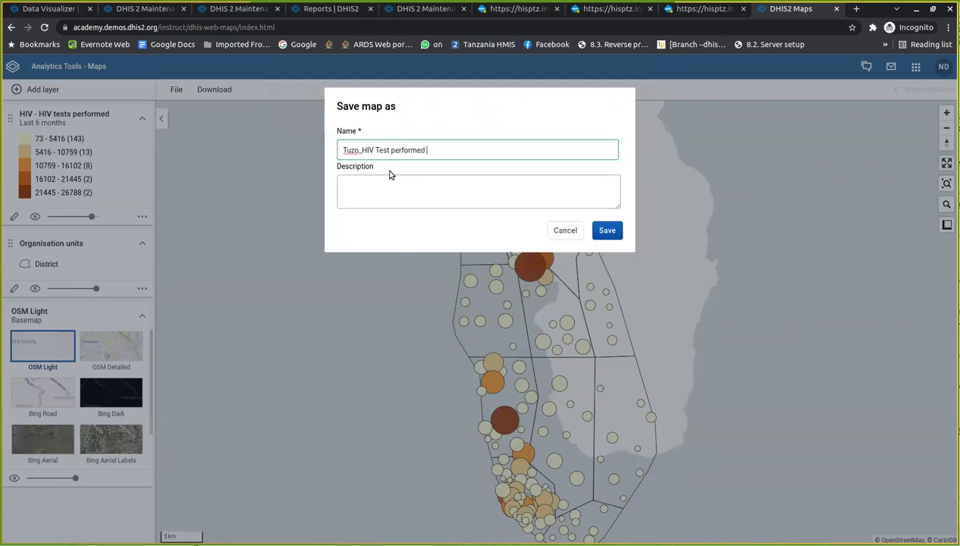
pyautogui.write(' for Lst')
pyautogui.press('BackSpace')
pyautogui.press('BackSpace')
pyautogui.write('ast 6 Month')
pyautogui.click(606, 235)
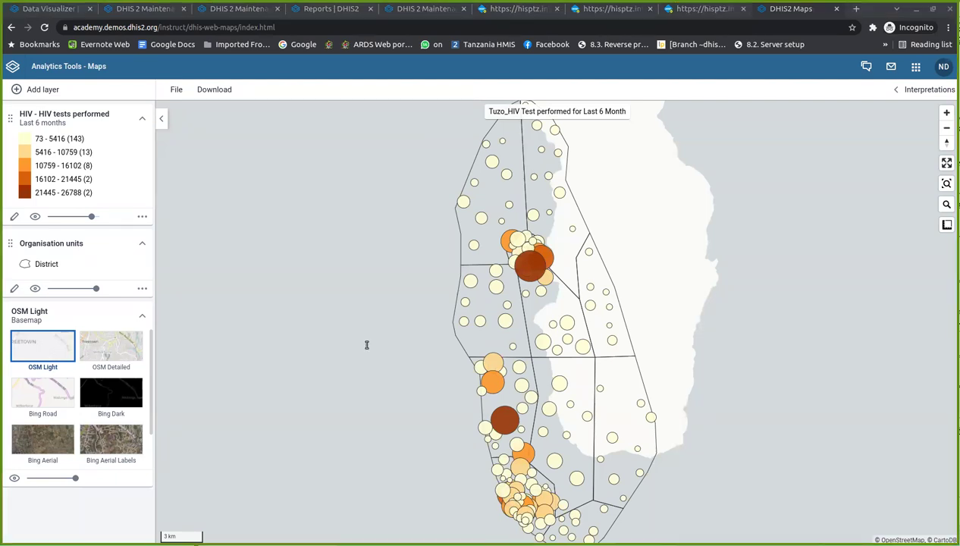
# Start a new empty map.
pyautogui.click(176, 89)
pyautogui.click(198, 114)
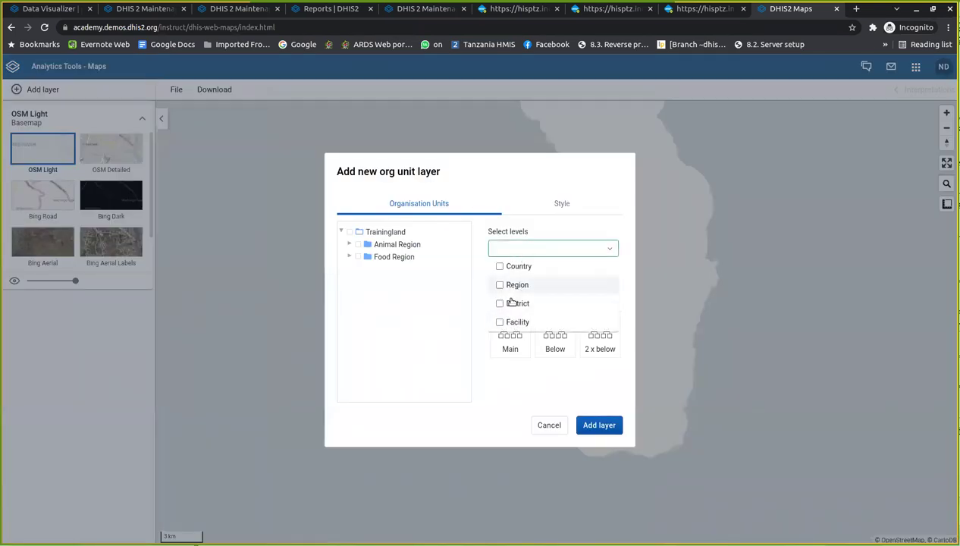
# Add an organisation unit layer showing the District level for Trainingland.
pyautogui.click(500, 303)
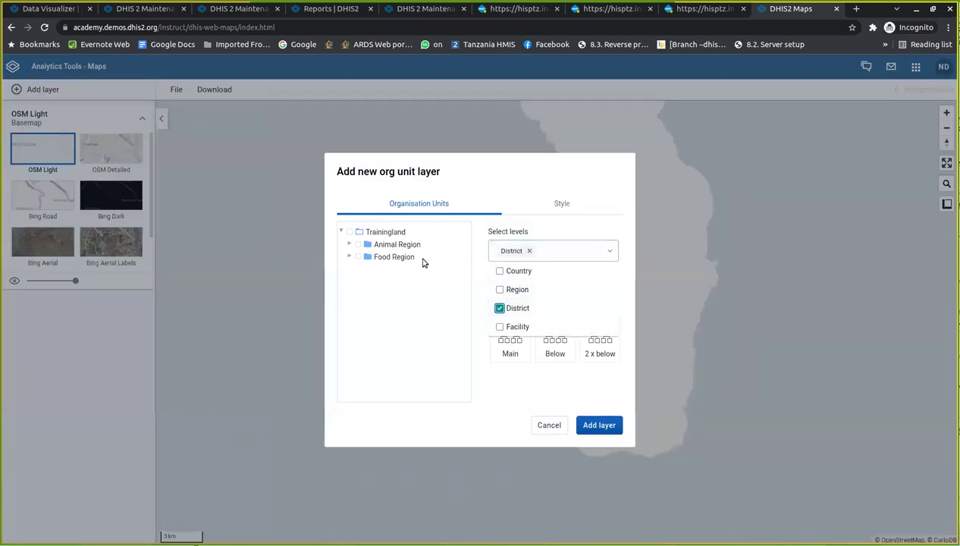
pyautogui.click(377, 234)
pyautogui.click(376, 234)
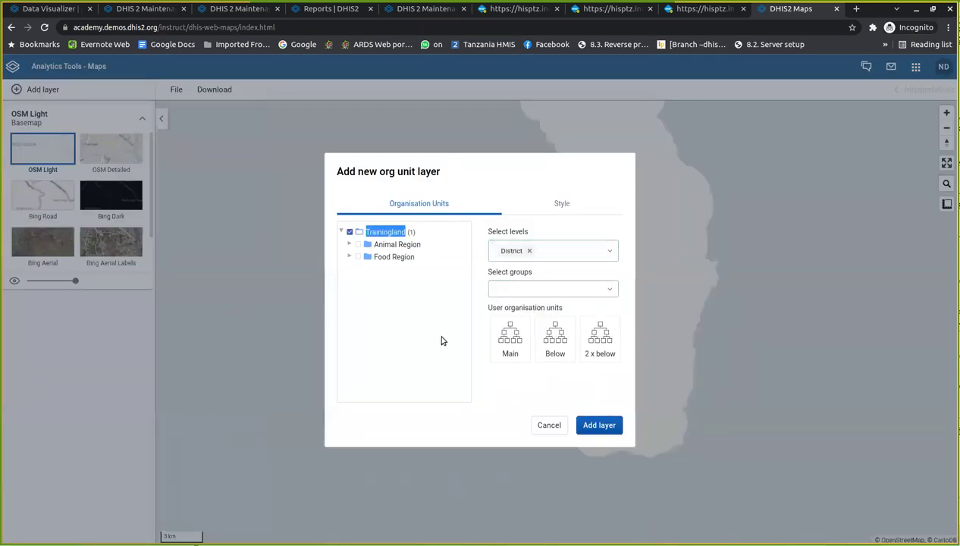
pyautogui.click(590, 425)
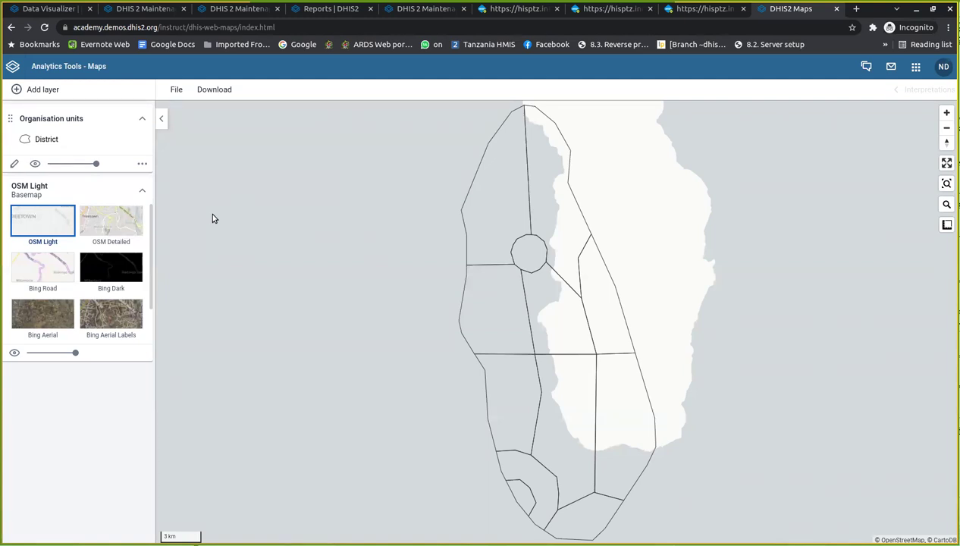
# Add a facility layer at the Facility level for Trainingland on top of the district boundaries.
pyautogui.click(50, 92)
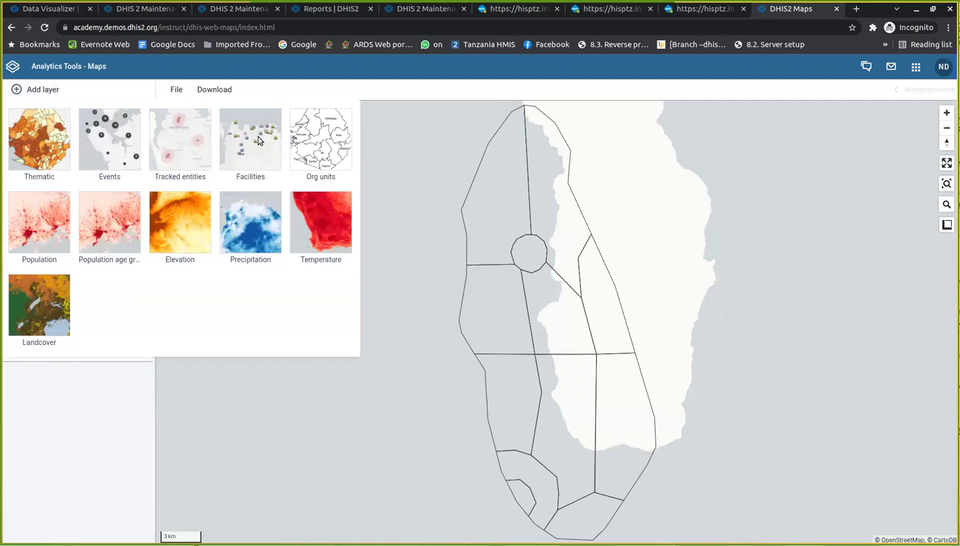
pyautogui.click(259, 141)
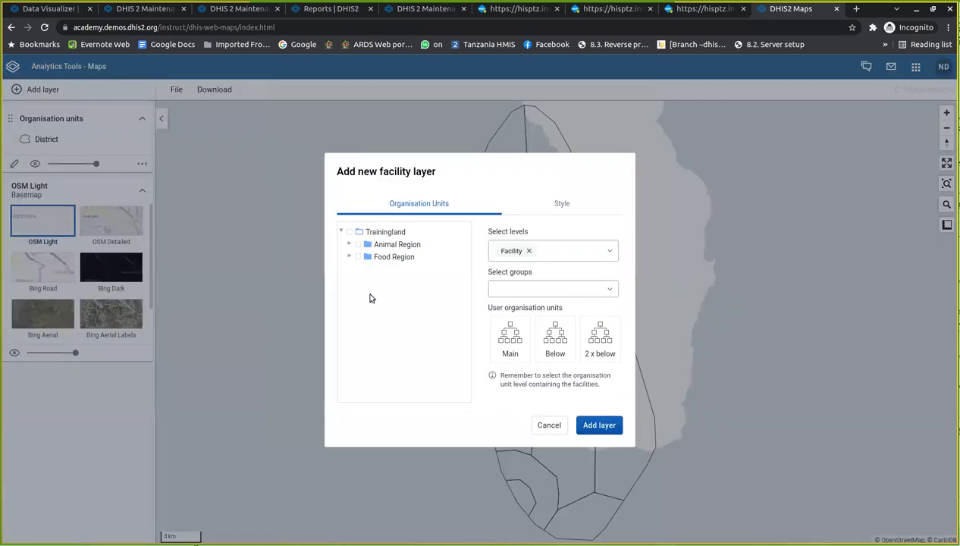
pyautogui.click(350, 232)
pyautogui.click(600, 425)
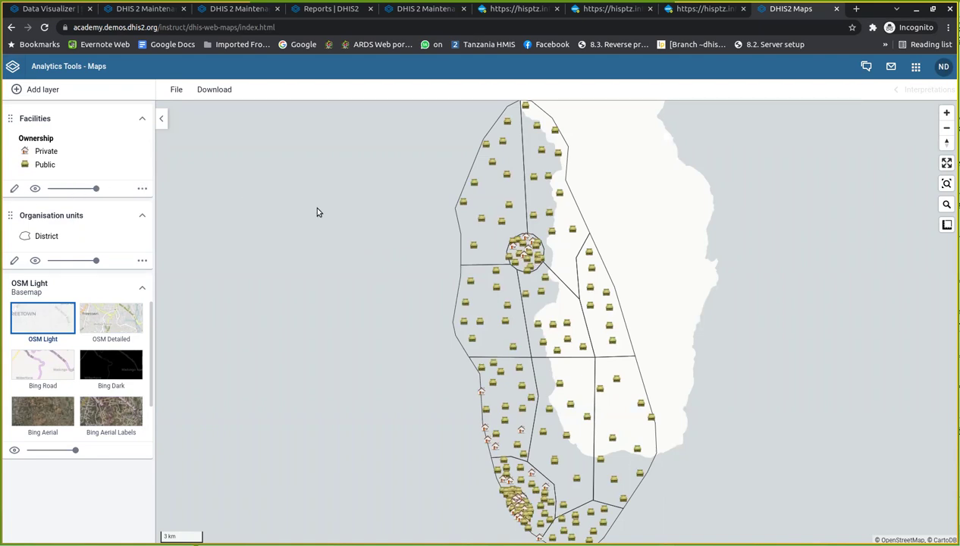
# Change the Facilities layer's style to the Type group set and update the layer.
pyautogui.click(14, 188)
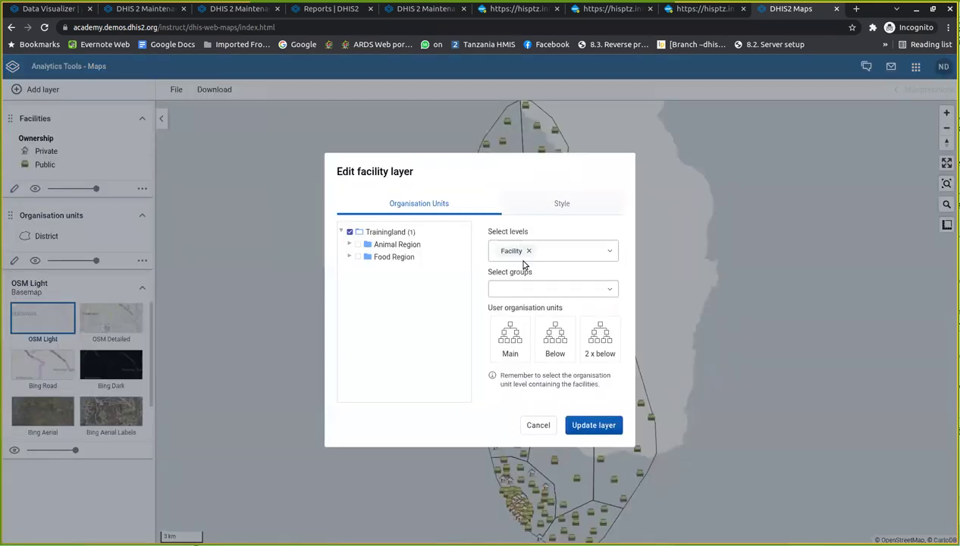
pyautogui.click(562, 204)
pyautogui.click(542, 249)
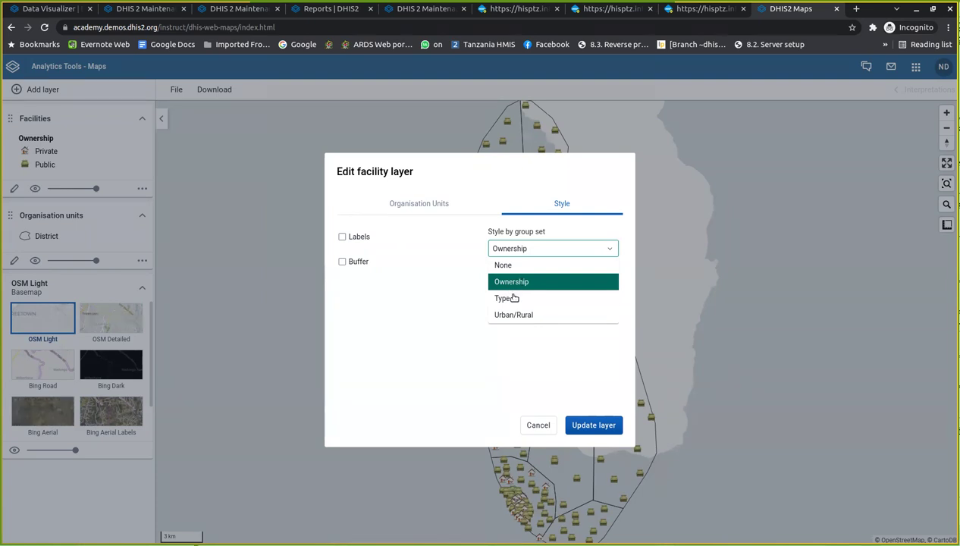
pyautogui.click(512, 298)
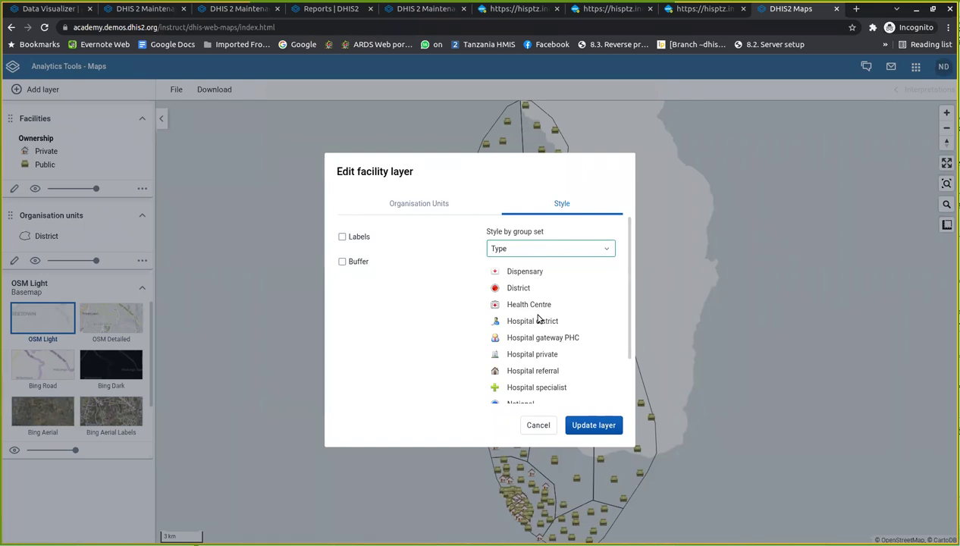
pyautogui.click(587, 431)
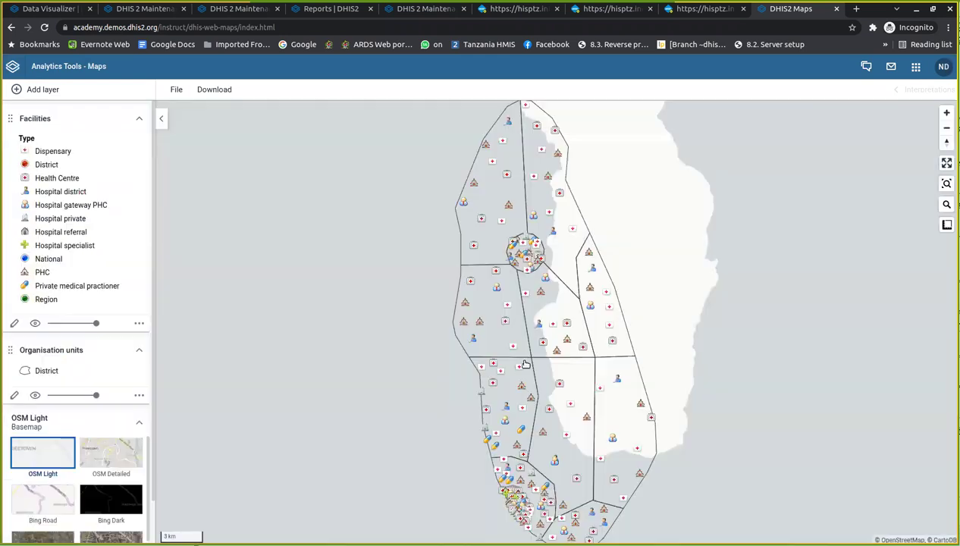
# Examine the facility types plotted in the small, densely packed district in the southwest of the map.
pyautogui.moveTo(508, 391); pyautogui.dragTo(485, 282)
pyautogui.click(486, 282)
pyautogui.scroll(3, 485, 279)
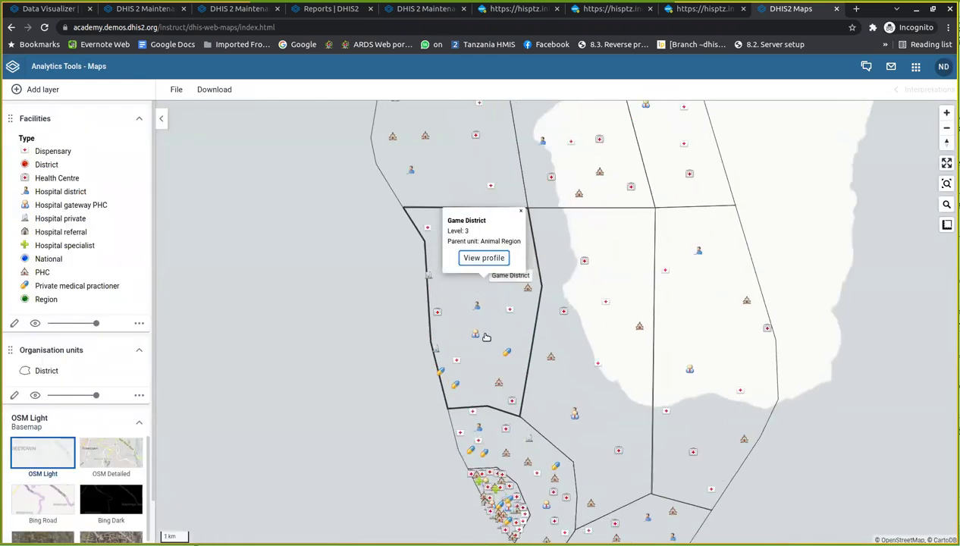
pyautogui.moveTo(500, 355); pyautogui.dragTo(508, 279)
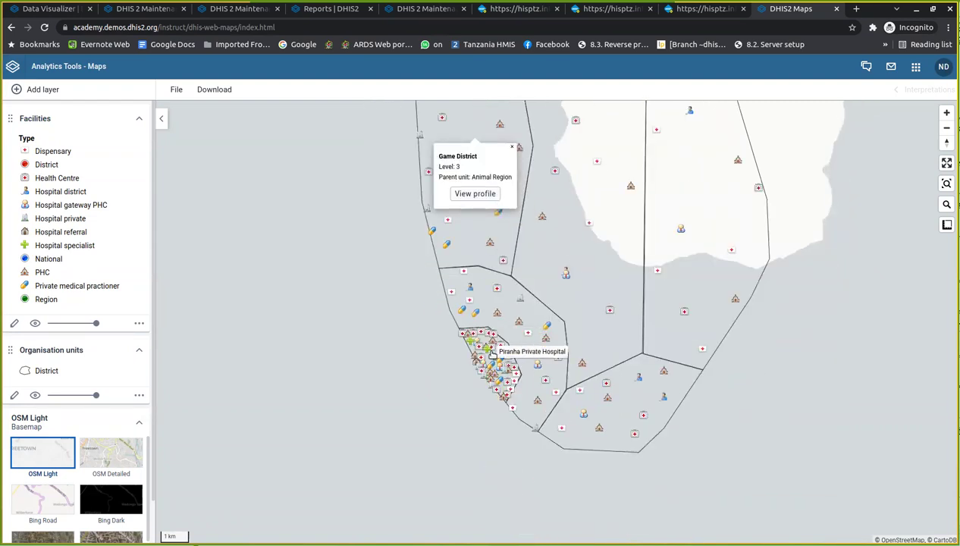
pyautogui.click(491, 354)
pyautogui.doubleClick(491, 354)
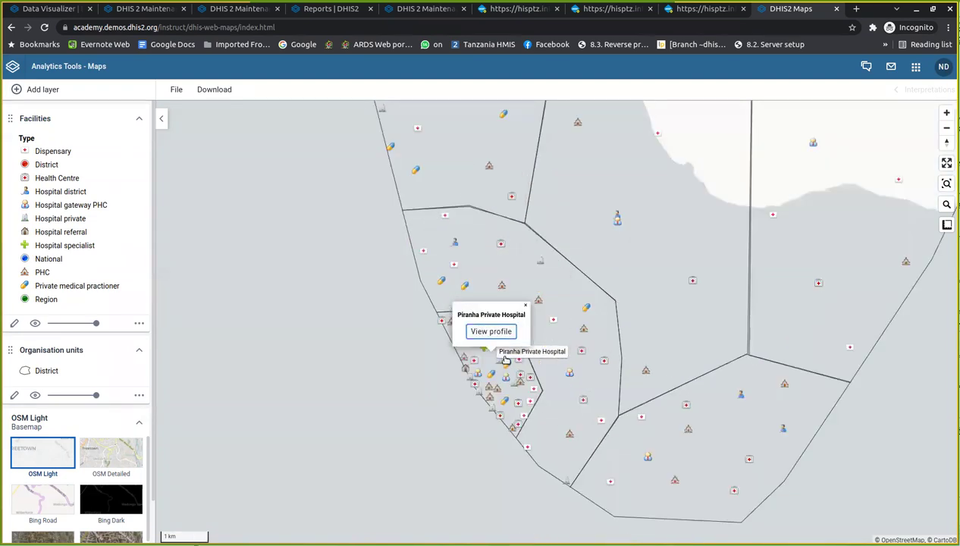
pyautogui.click(531, 251)
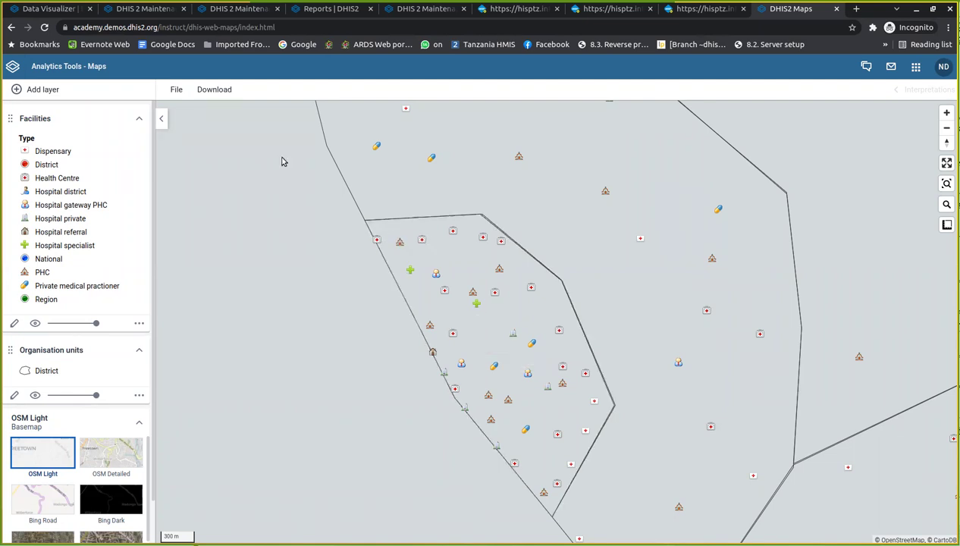
# Open the saved "HIV Test performed for Last 6 Month" map, filtering the map list by the author's name.
pyautogui.click(178, 91)
pyautogui.click(203, 149)
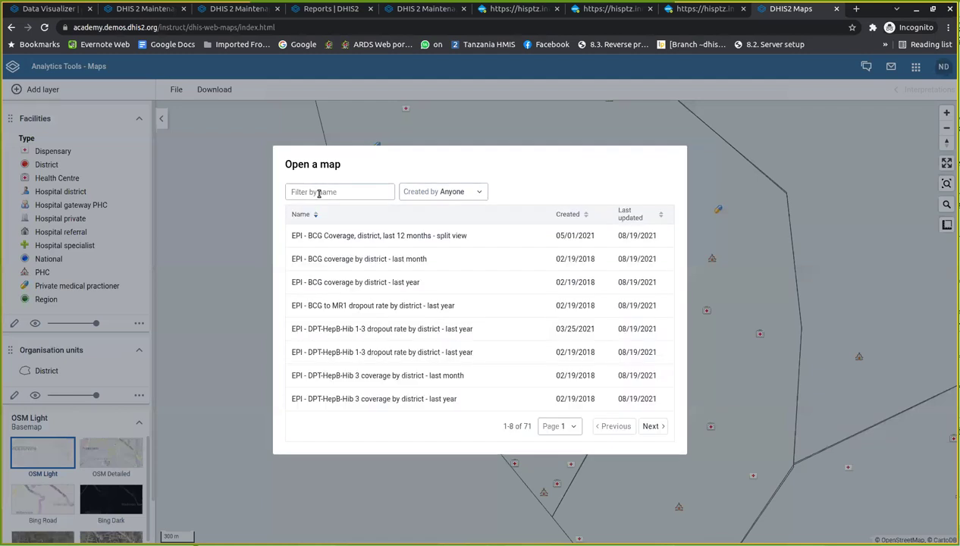
pyautogui.click(318, 194)
pyautogui.write('Tuzo')
pyautogui.click(360, 239)
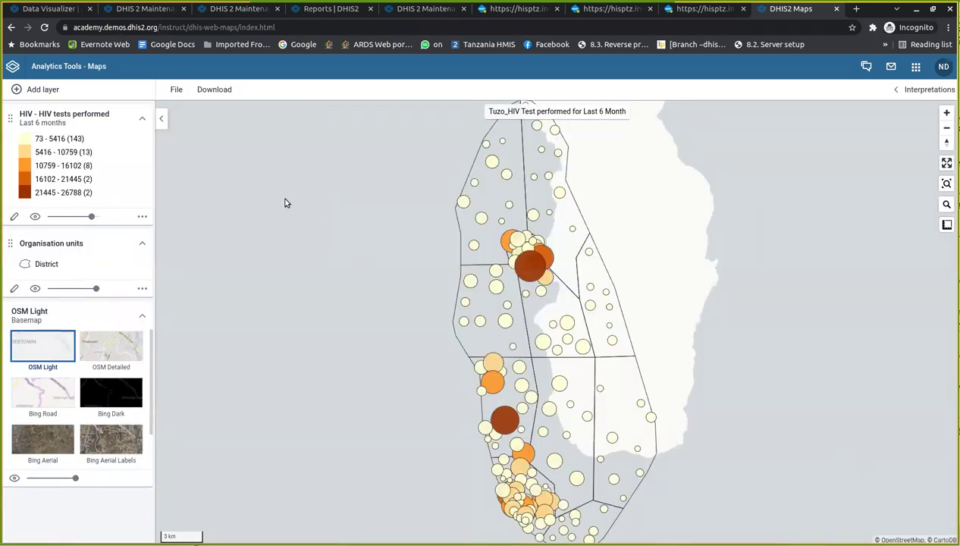
# Add a Trainingland facility layer styled by the Type group set to the HIV tests map.
pyautogui.click(60, 90)
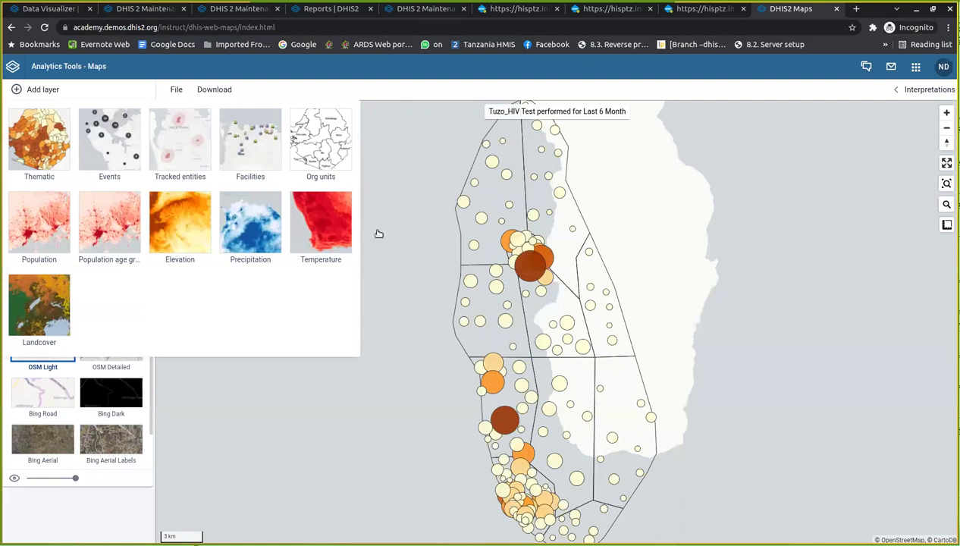
pyautogui.click(250, 139)
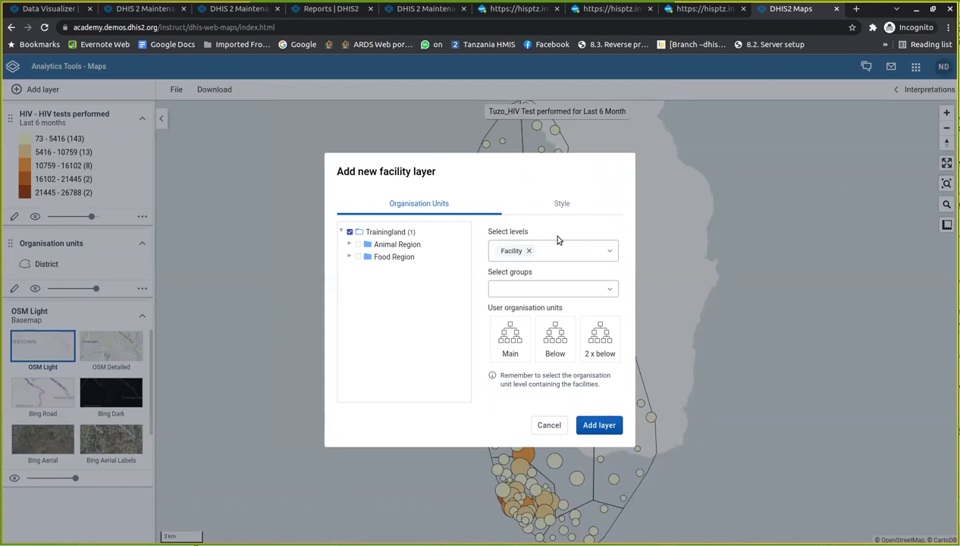
pyautogui.click(563, 210)
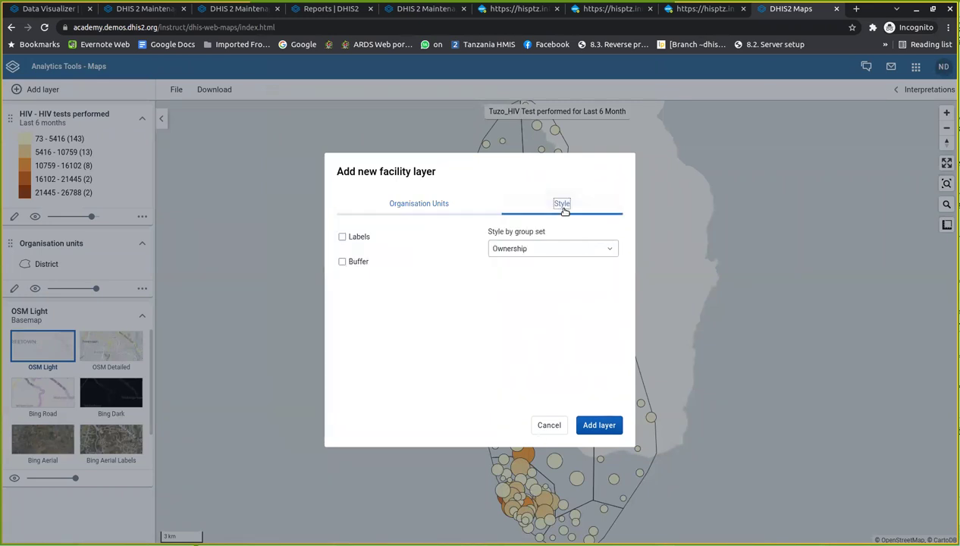
pyautogui.click(527, 248)
pyautogui.click(515, 297)
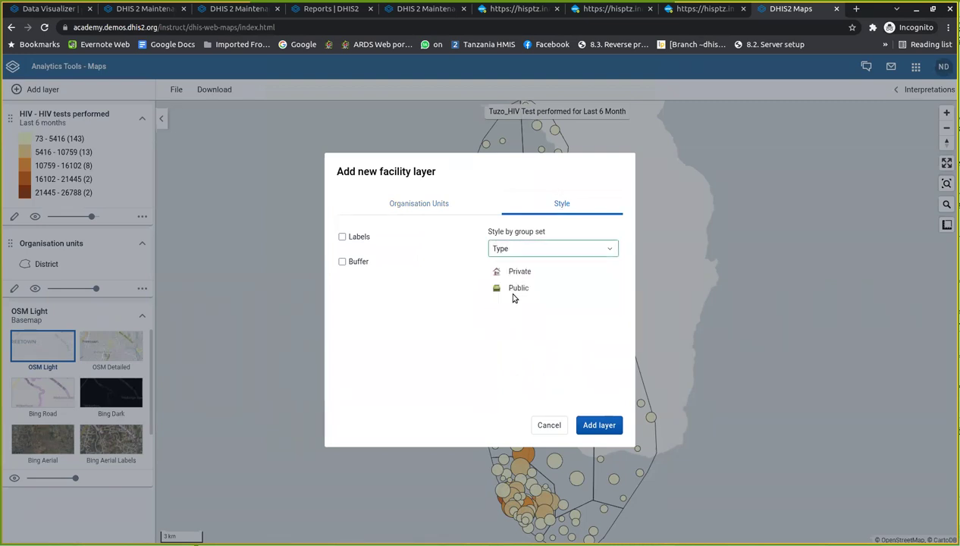
pyautogui.click(598, 425)
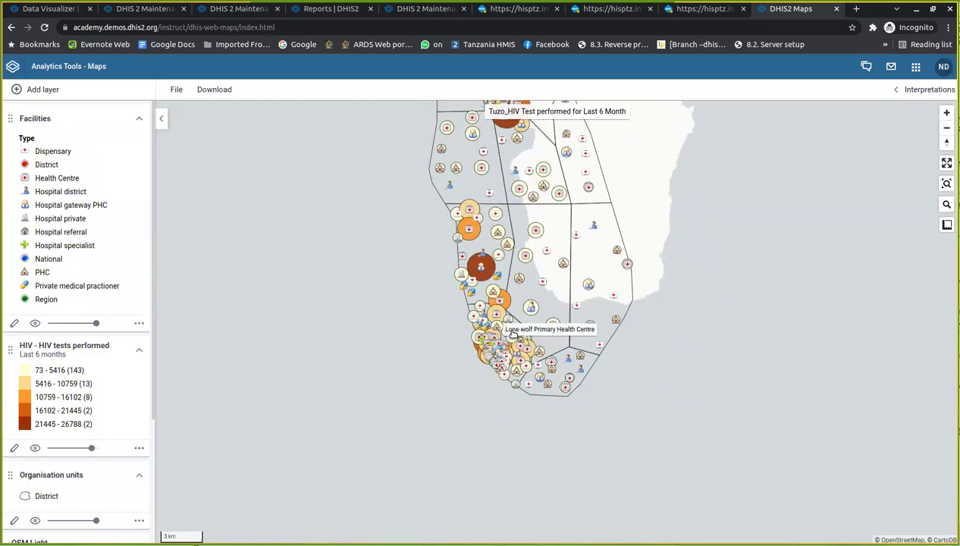
# Examine how facility types relate to the HIV test bubbles in Dog District and Fish District.
pyautogui.click(512, 335)
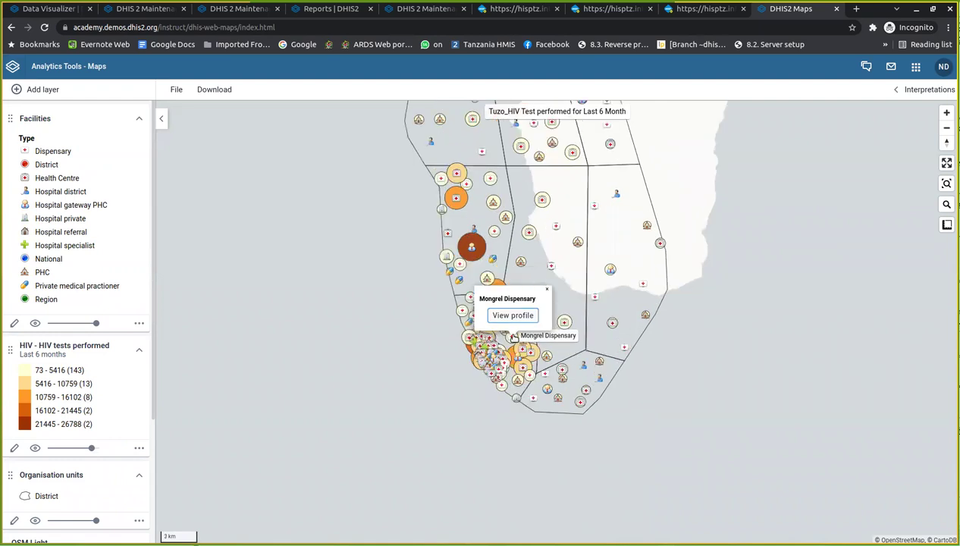
pyautogui.doubleClick(510, 342)
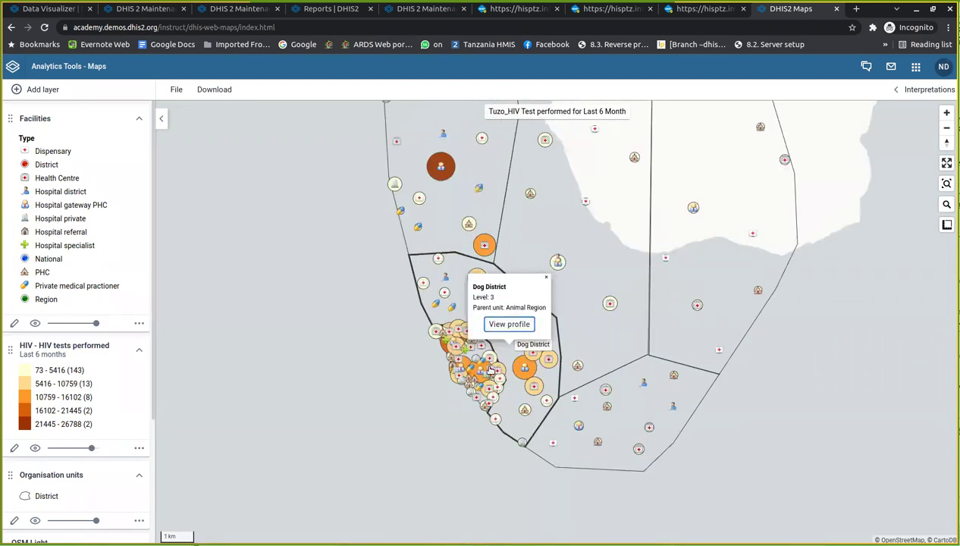
pyautogui.doubleClick(489, 370)
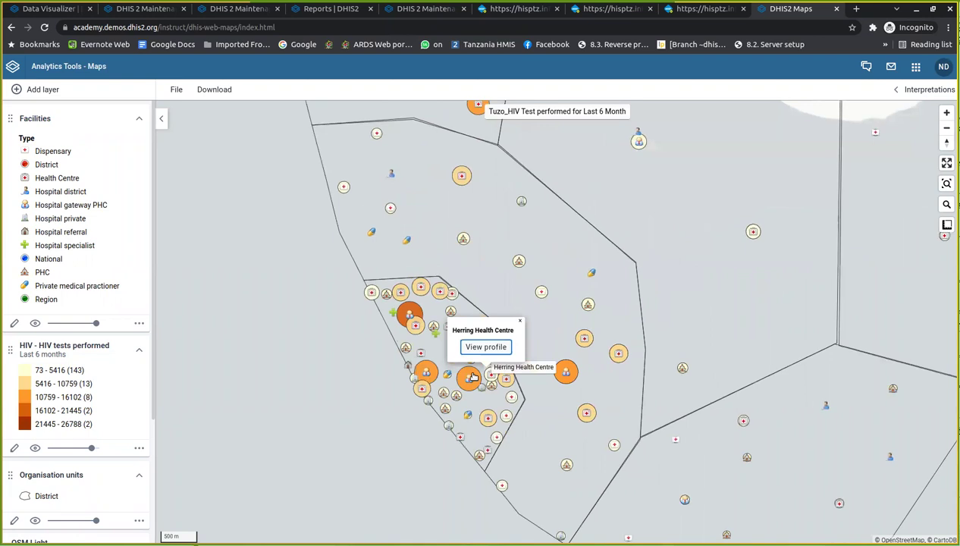
pyautogui.click(470, 376)
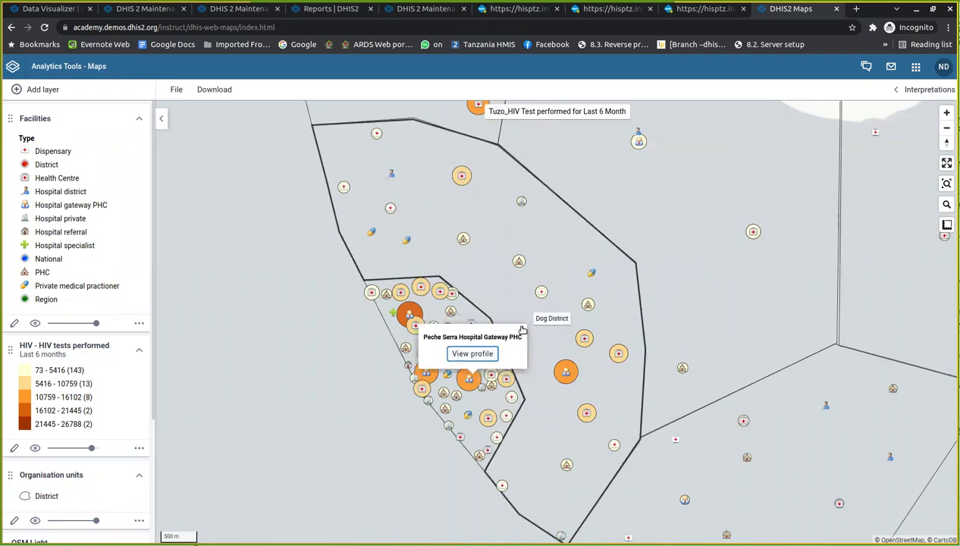
pyautogui.click(457, 341)
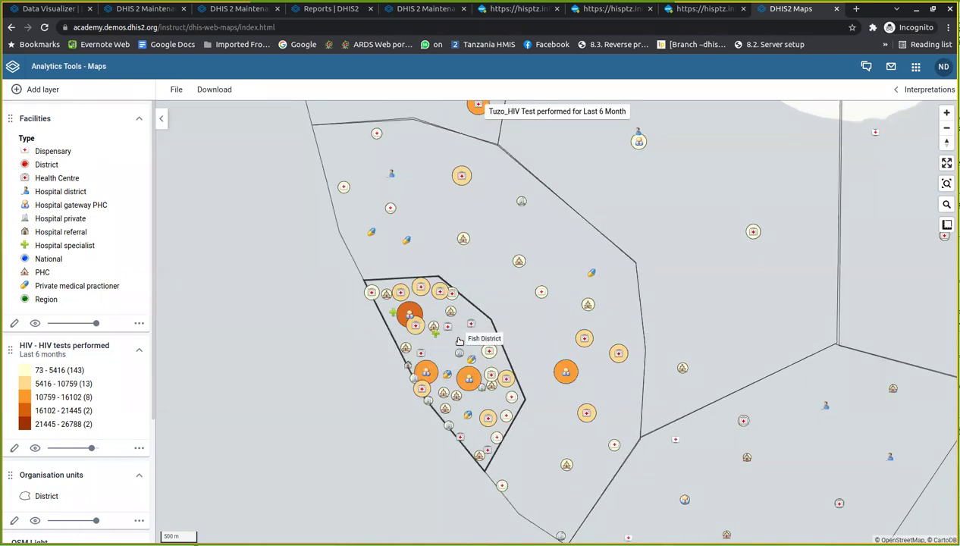
pyautogui.doubleClick(459, 341)
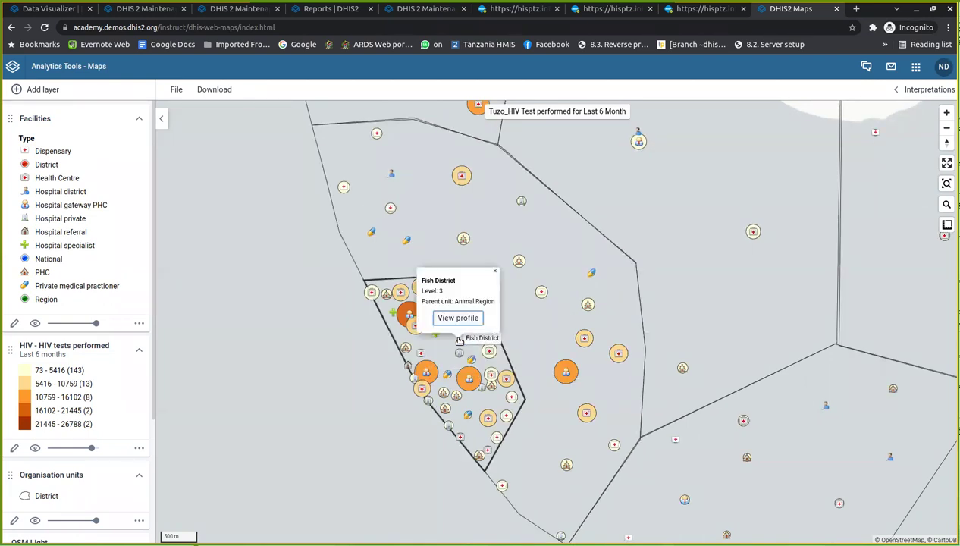
pyautogui.click(495, 273)
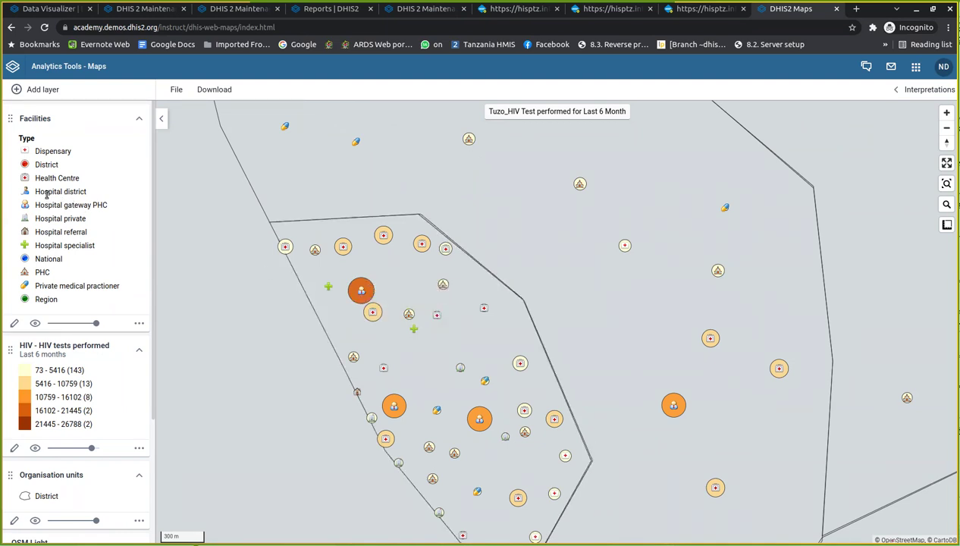
pyautogui.moveTo(358, 296)
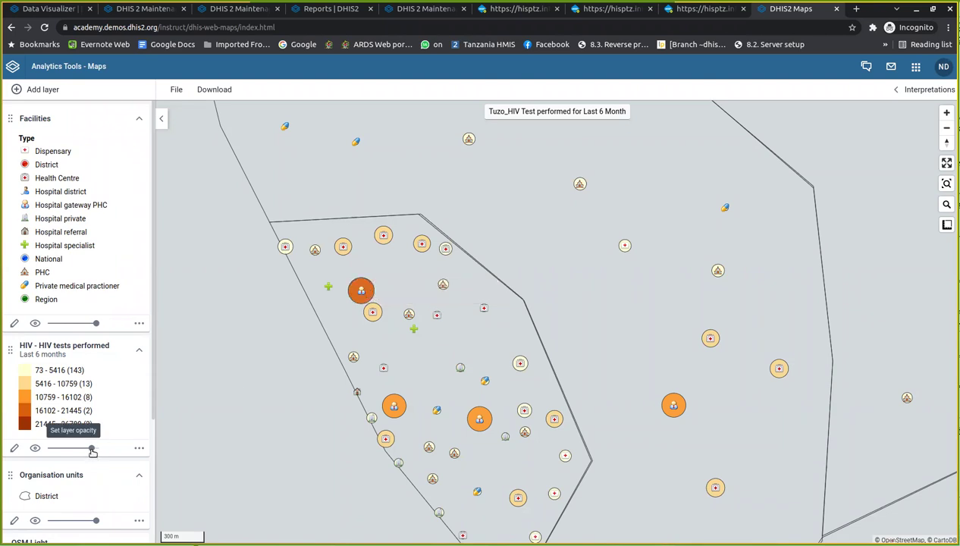
# Try the HIV tests layer at about half opacity and settle on a mostly opaque setting.
pyautogui.moveTo(91, 449); pyautogui.dragTo(70, 449)
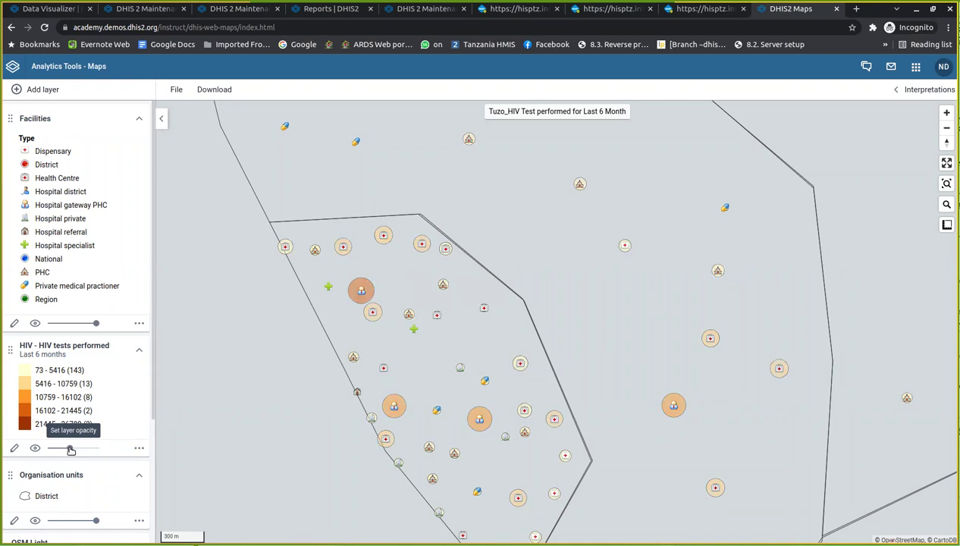
pyautogui.moveTo(69, 450); pyautogui.dragTo(88, 450)
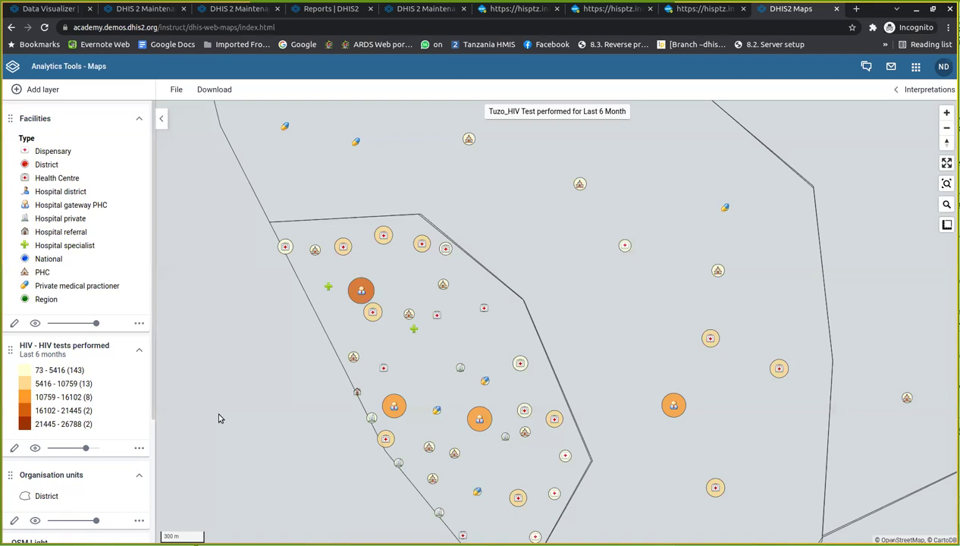
# Remove the Facilities layer from the map and review the remaining HIV test bubbles across the southern districts.
pyautogui.click(138, 324)
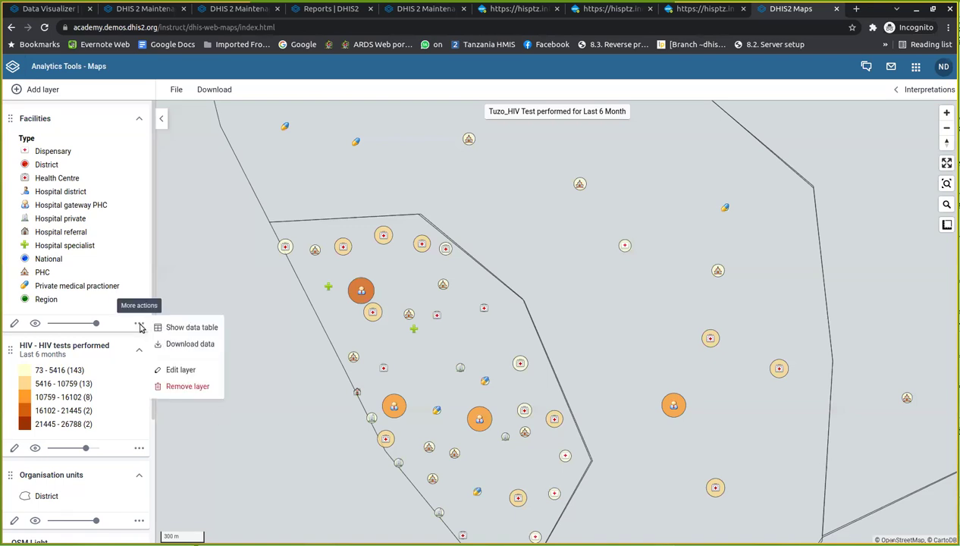
pyautogui.click(193, 387)
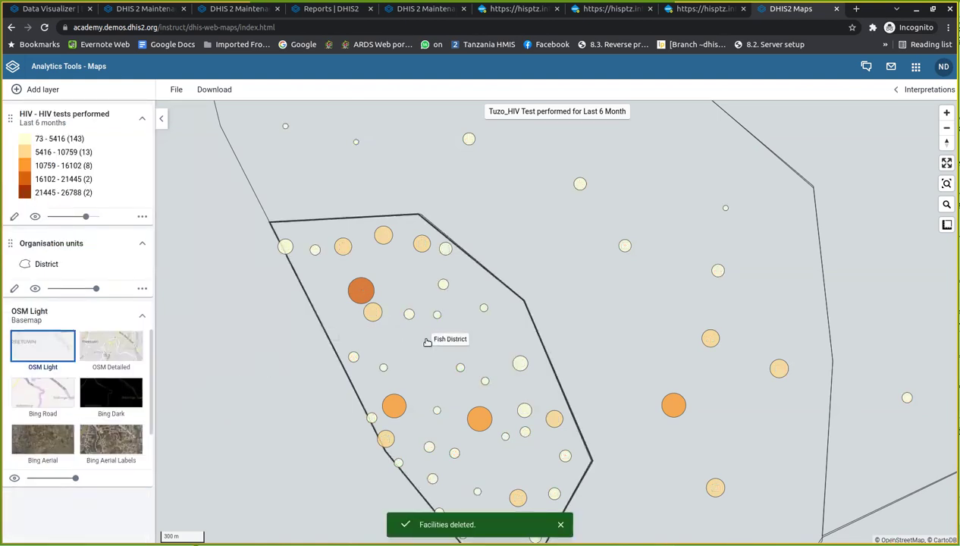
pyautogui.scroll(-3, 427, 341)
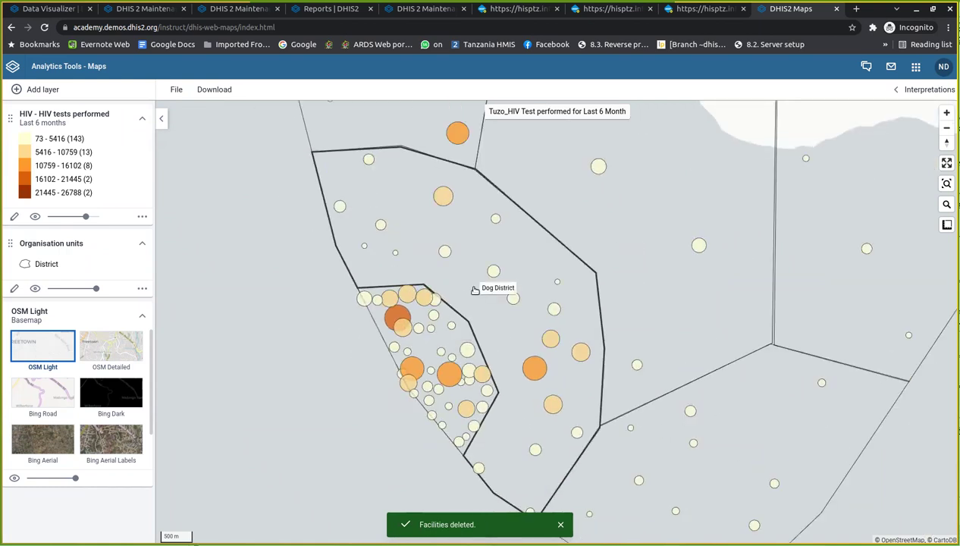
pyautogui.scroll(-1, 475, 290)
pyautogui.scroll(-1, 475, 290)
pyautogui.moveTo(492, 292); pyautogui.dragTo(475, 437)
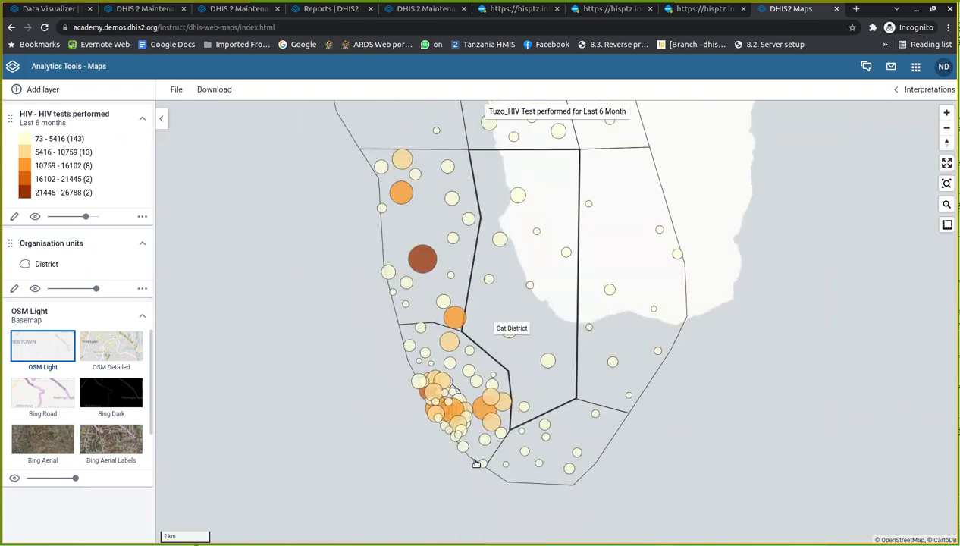
pyautogui.scroll(1, 476, 463)
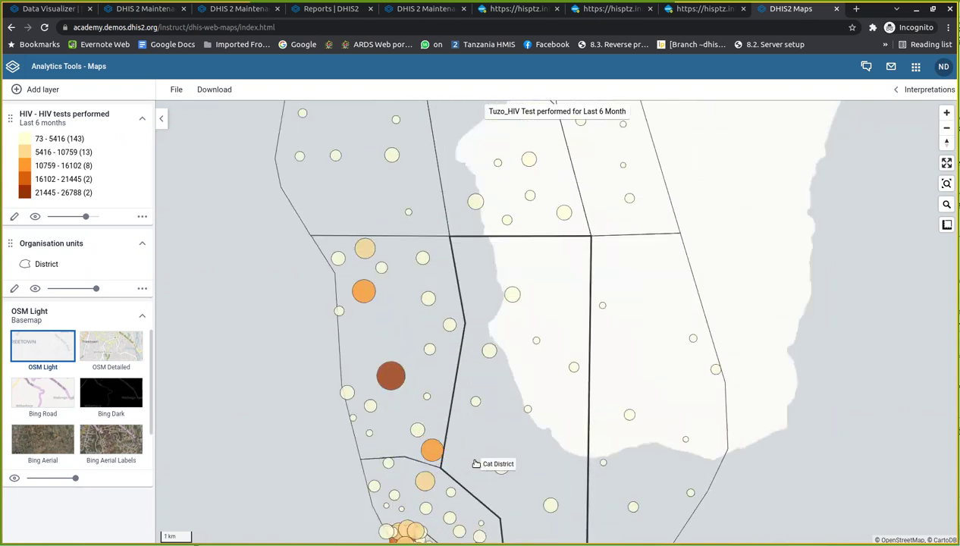
pyautogui.scroll(-2, 476, 463)
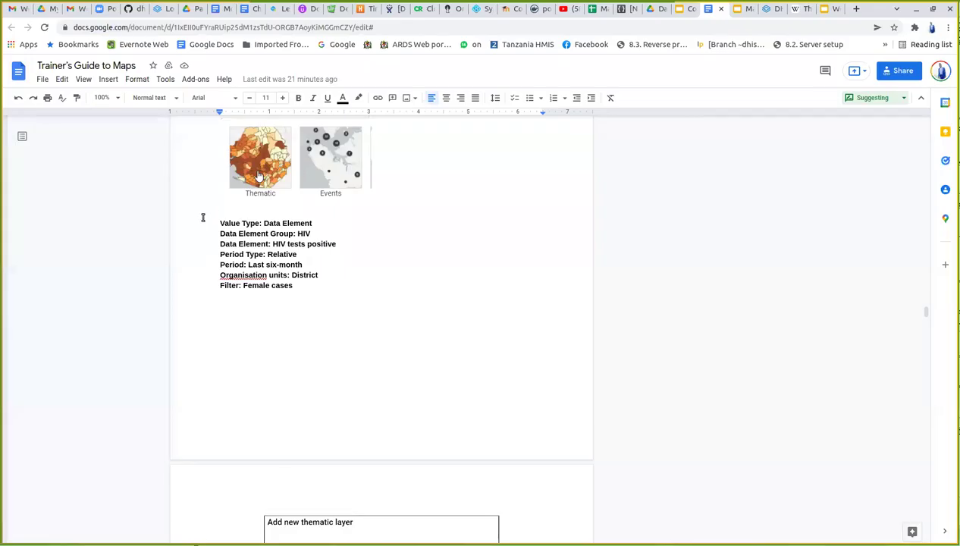
# Review the thematic layer exercise settings in the Trainer's Guide to Maps document, highlighting the full list, the data element and the organisation unit level.
pyautogui.moveTo(201, 214); pyautogui.dragTo(302, 293)
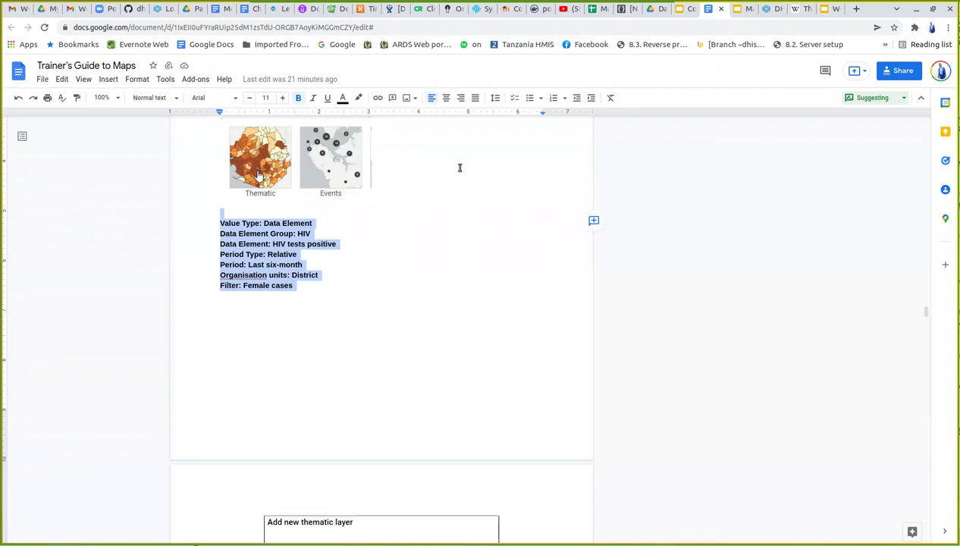
pyautogui.click(312, 249)
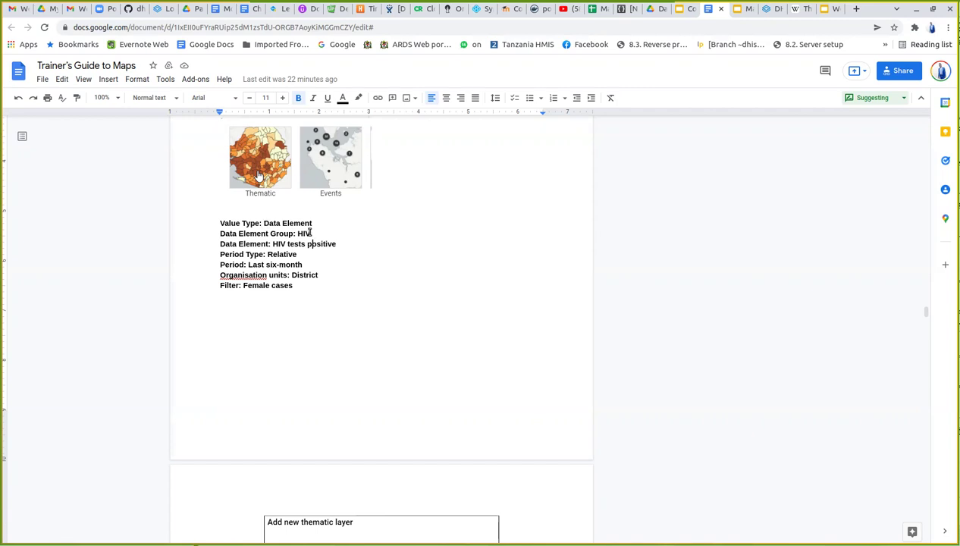
pyautogui.moveTo(310, 233); pyautogui.dragTo(336, 244)
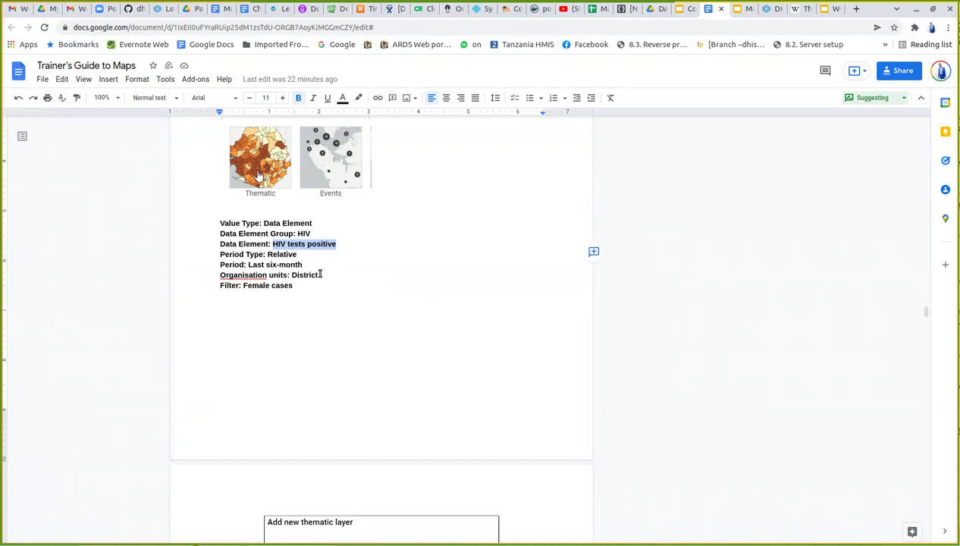
pyautogui.moveTo(321, 275); pyautogui.dragTo(293, 275)
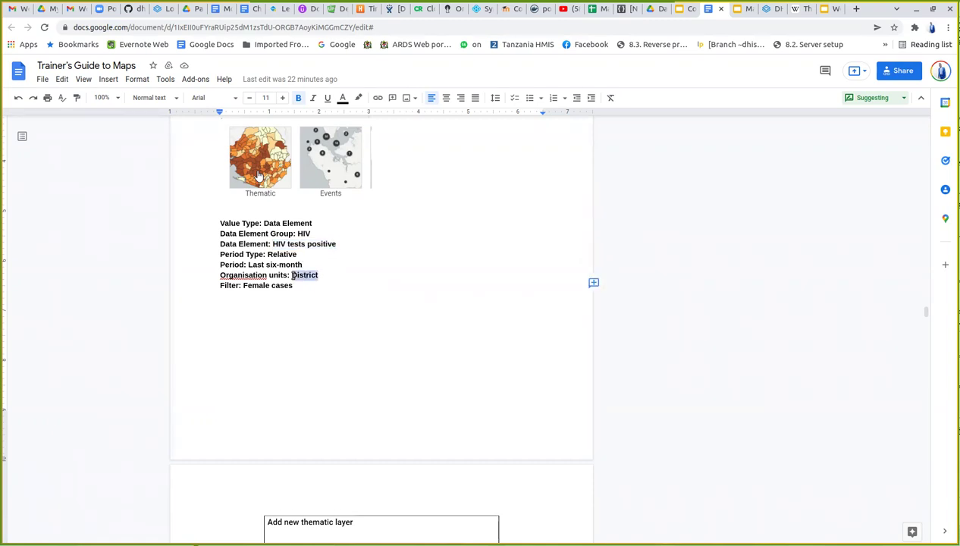